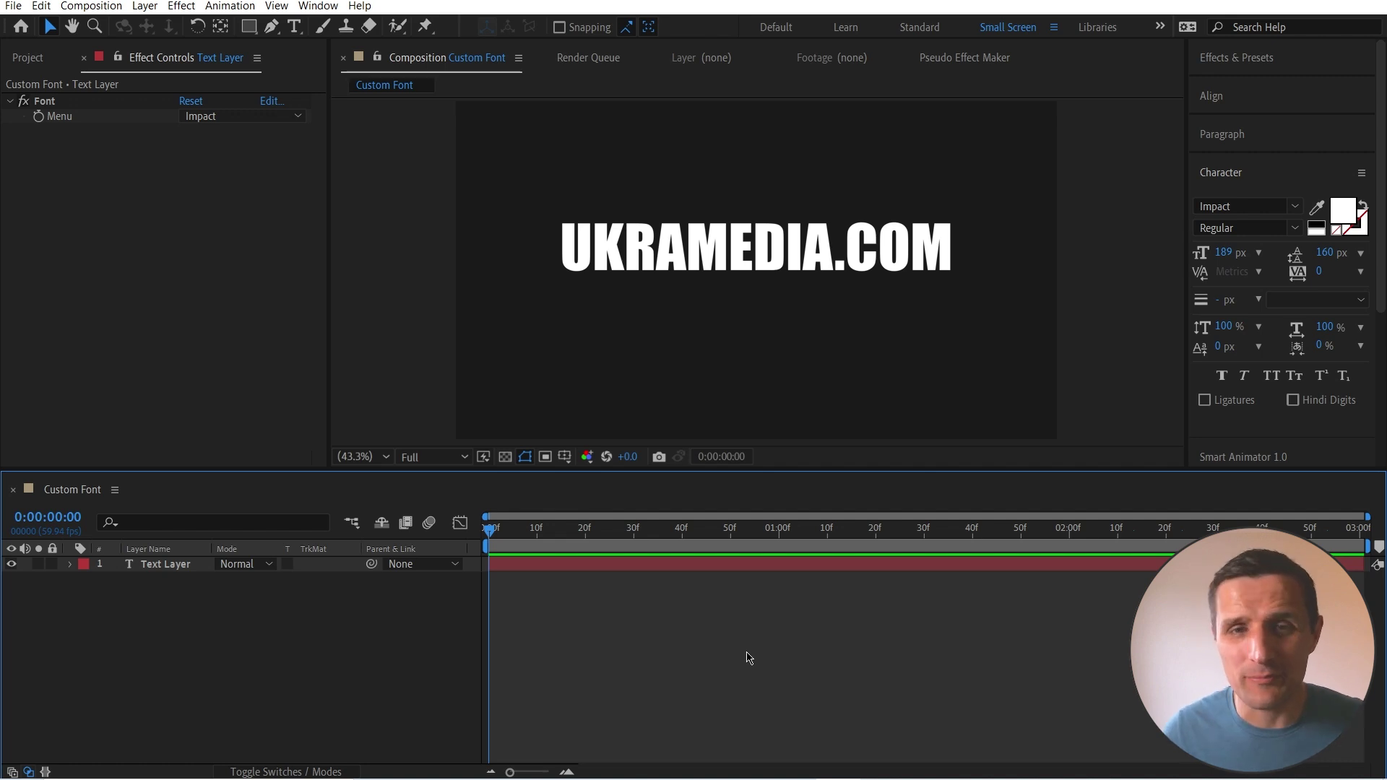
Select the UKRAMEDIA.COM text layer in the composition viewer.
left_click(755, 260)
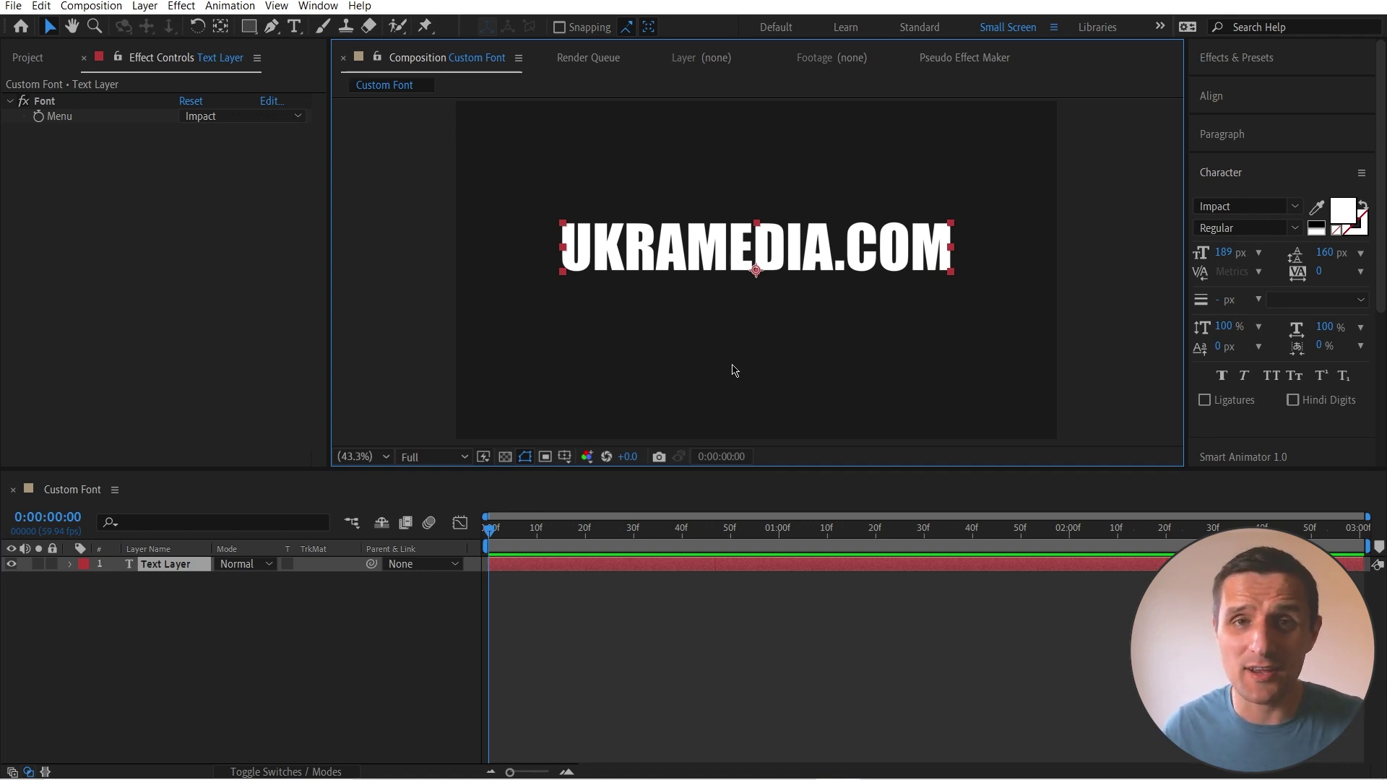
Open the composition in Essential Graphics and add the text layer's Source Text property.
right_click(390, 631)
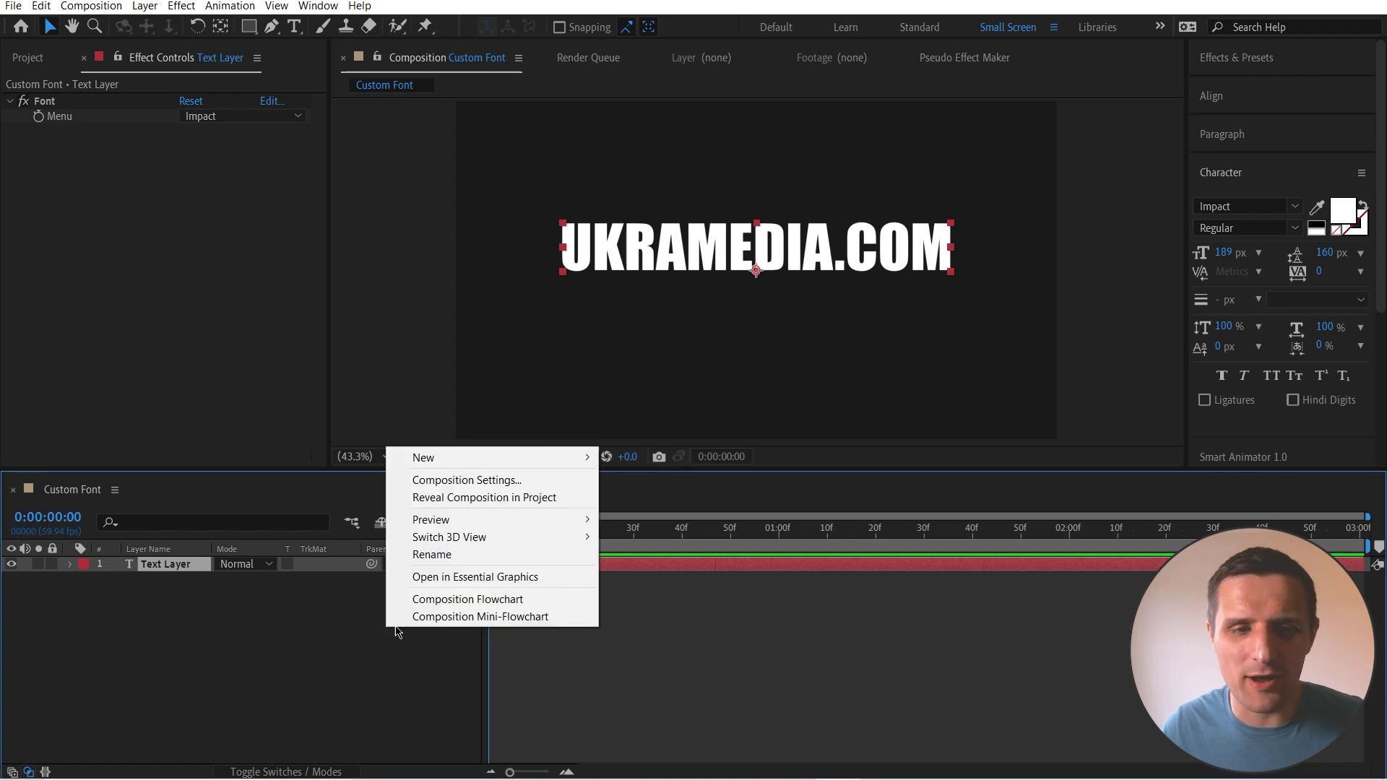
left_click(442, 577)
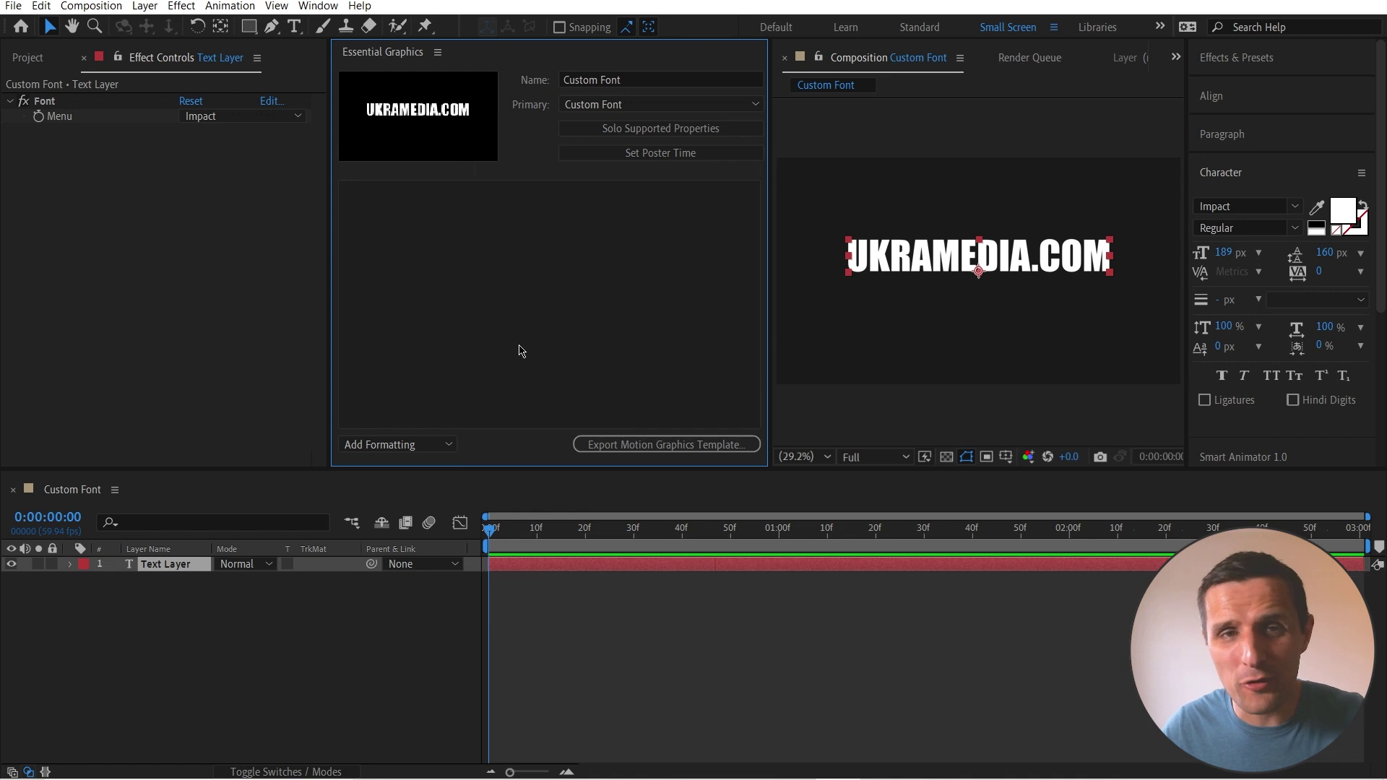
left_click(70, 564, "ctrl")
left_click_drag(152, 595, 474, 341)
Rename the property to Text, test a value of 'sadf asd fsd', then undo back to UKRAMEDIA.COM.
left_click(423, 193)
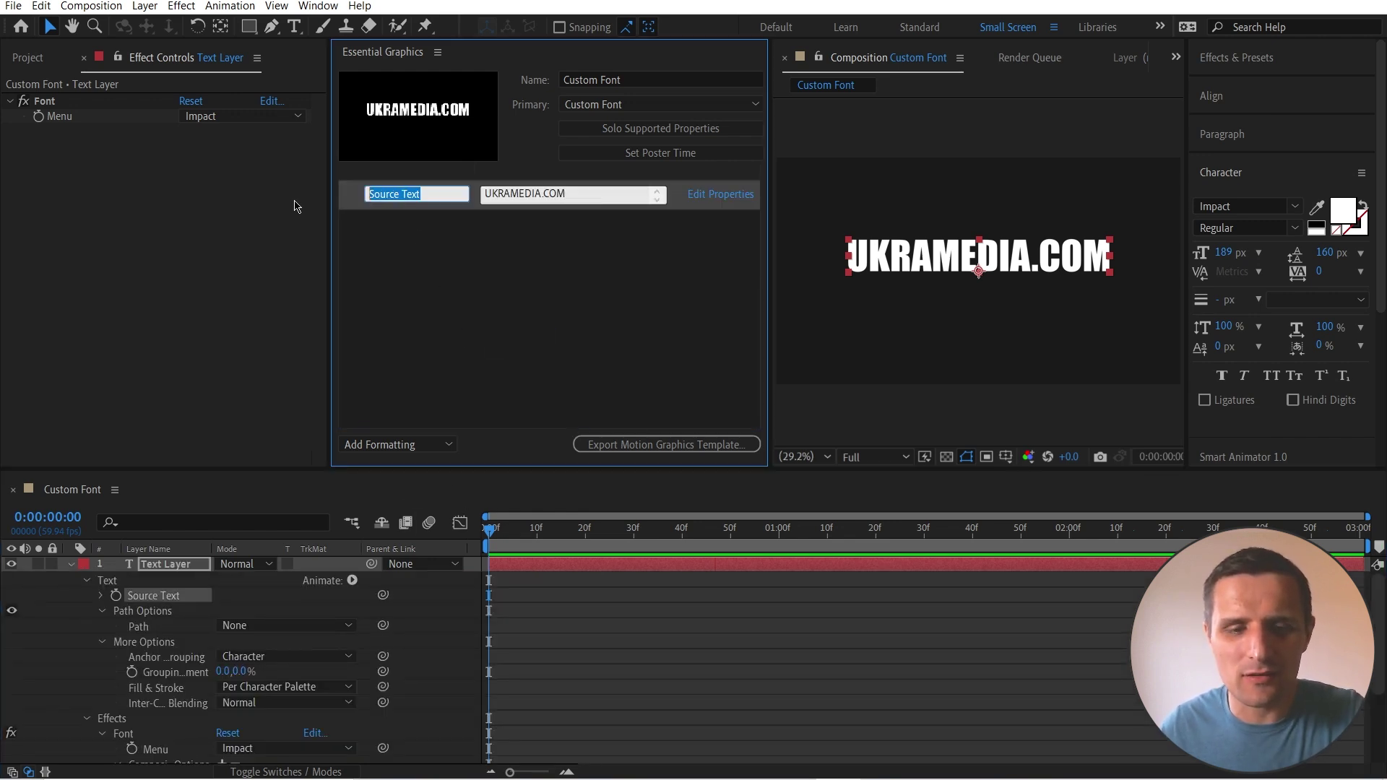
type("Te")
key("Return")
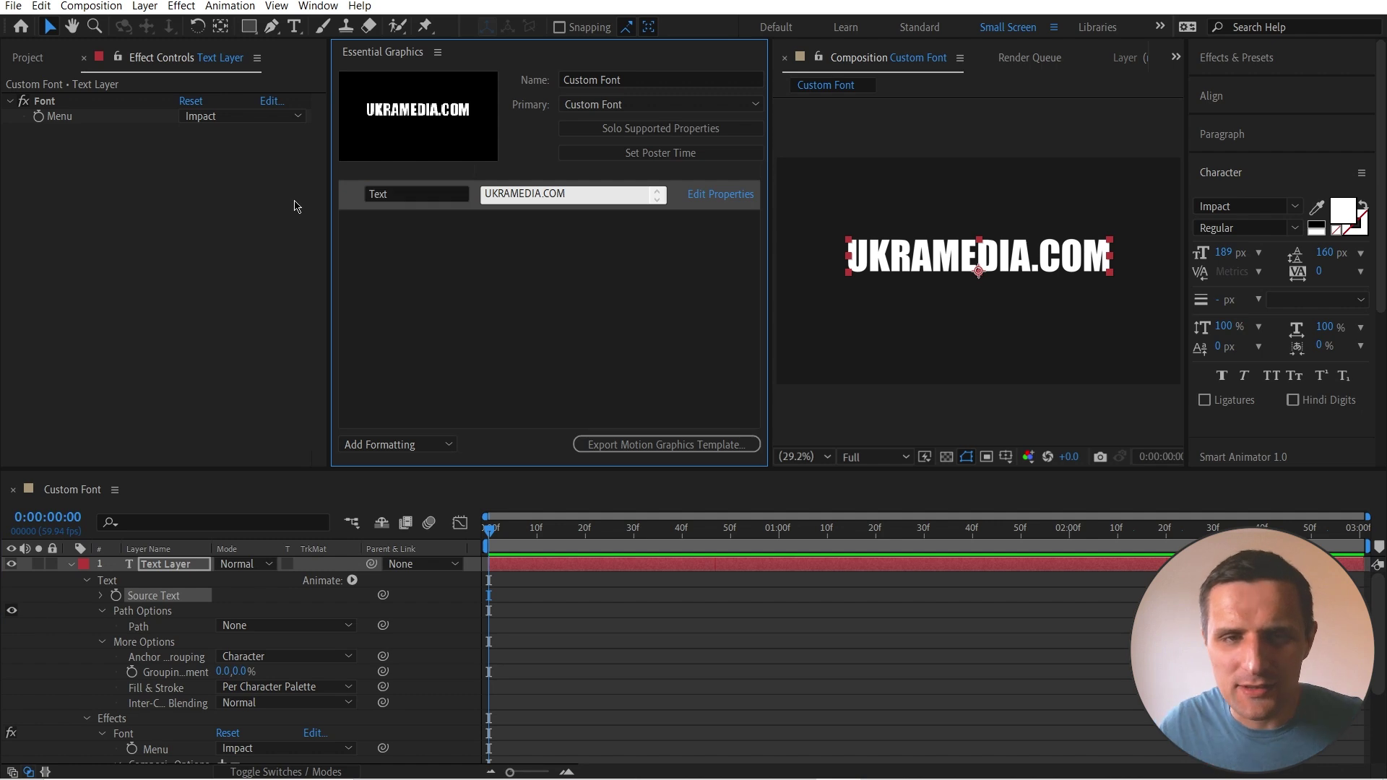
left_click(576, 195)
type("sadf asd fsd")
key("Return")
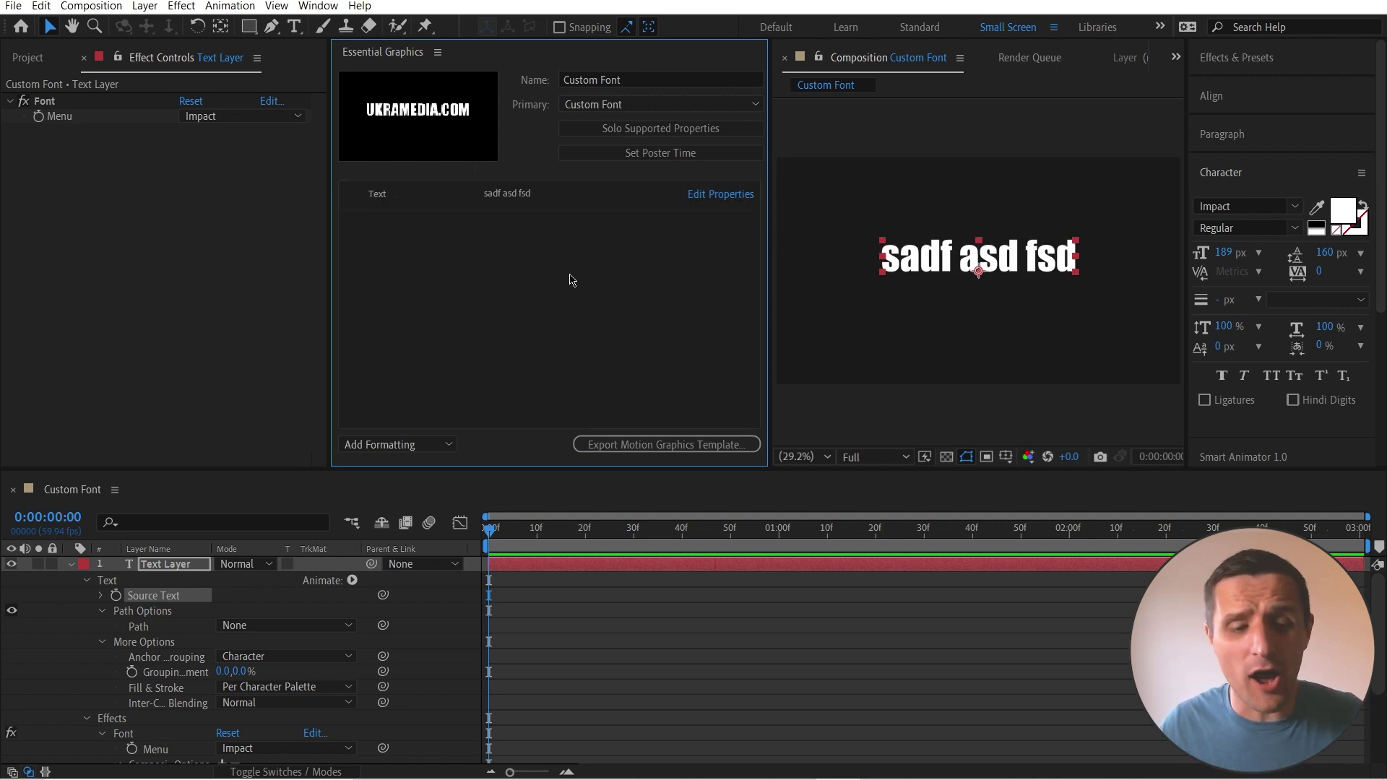
key("ctrl+z")
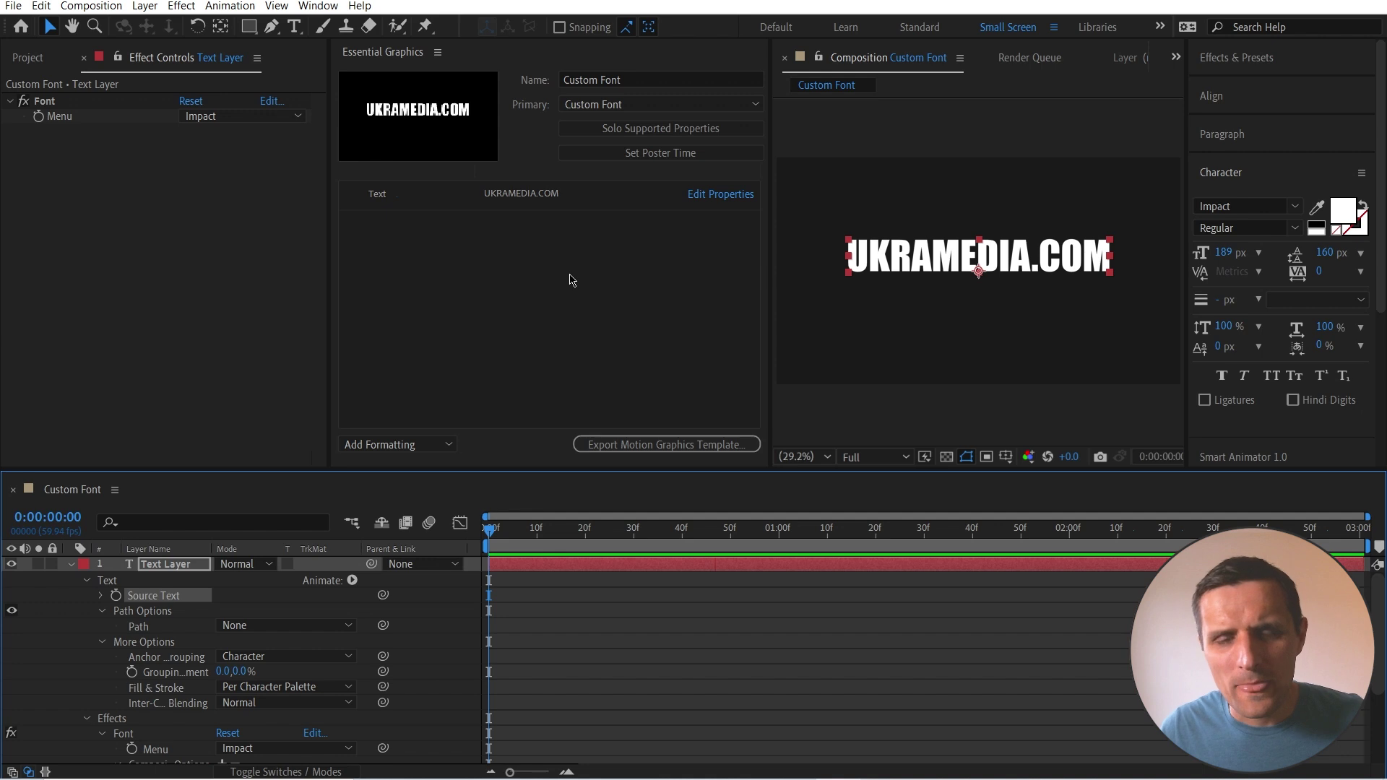
Enable font size adjustment in the Text property's Edit Properties dialog.
left_click(705, 195)
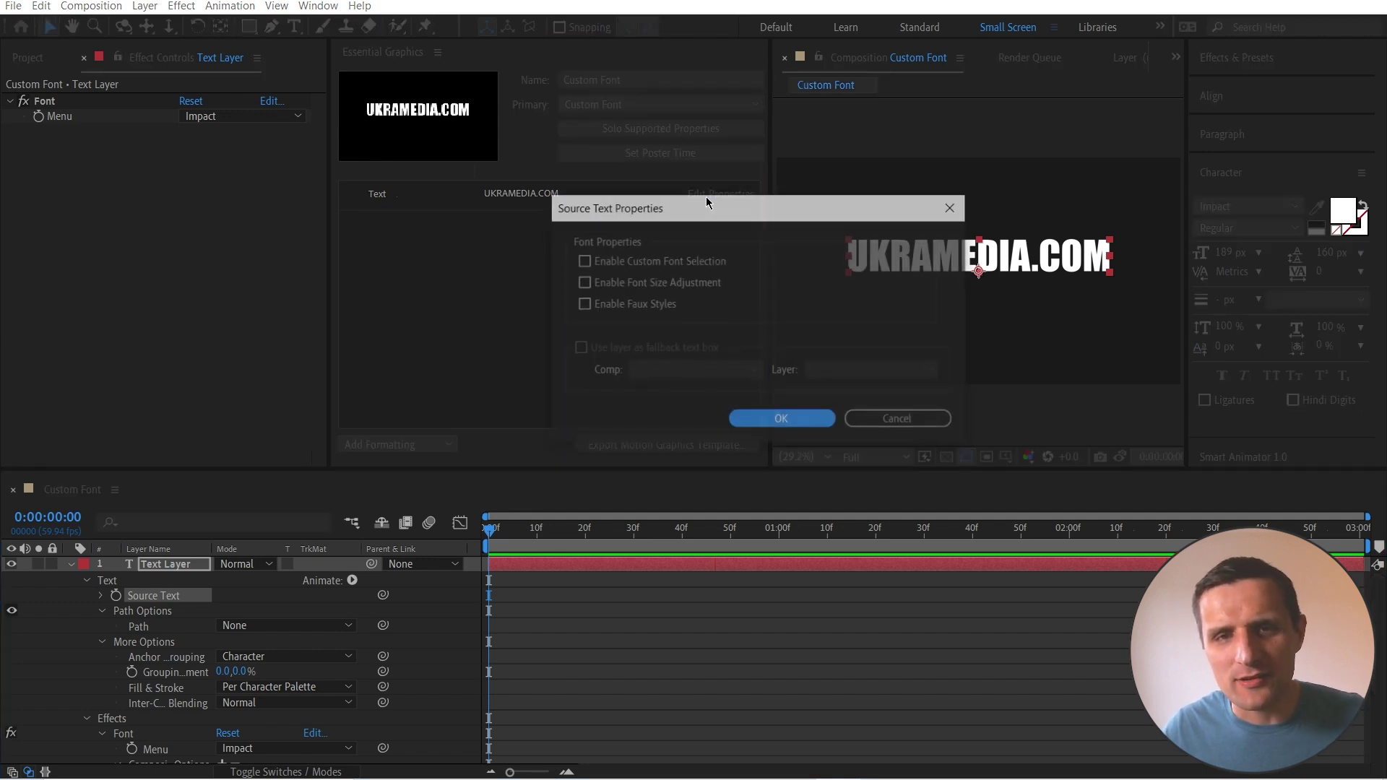
left_click(582, 282)
left_click(772, 419)
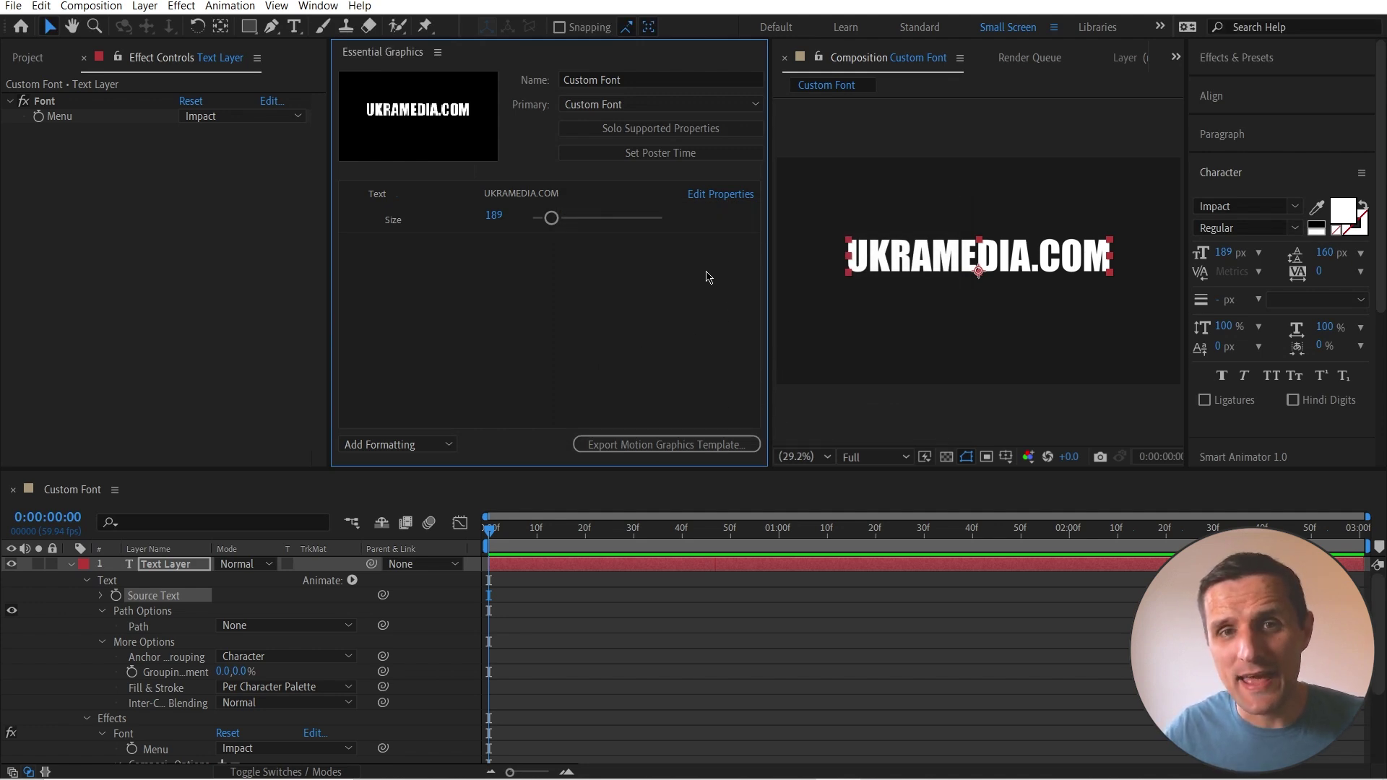
Enable custom font selection, adding Font Impact, Style Regular and Size 189 settings.
left_click(698, 196)
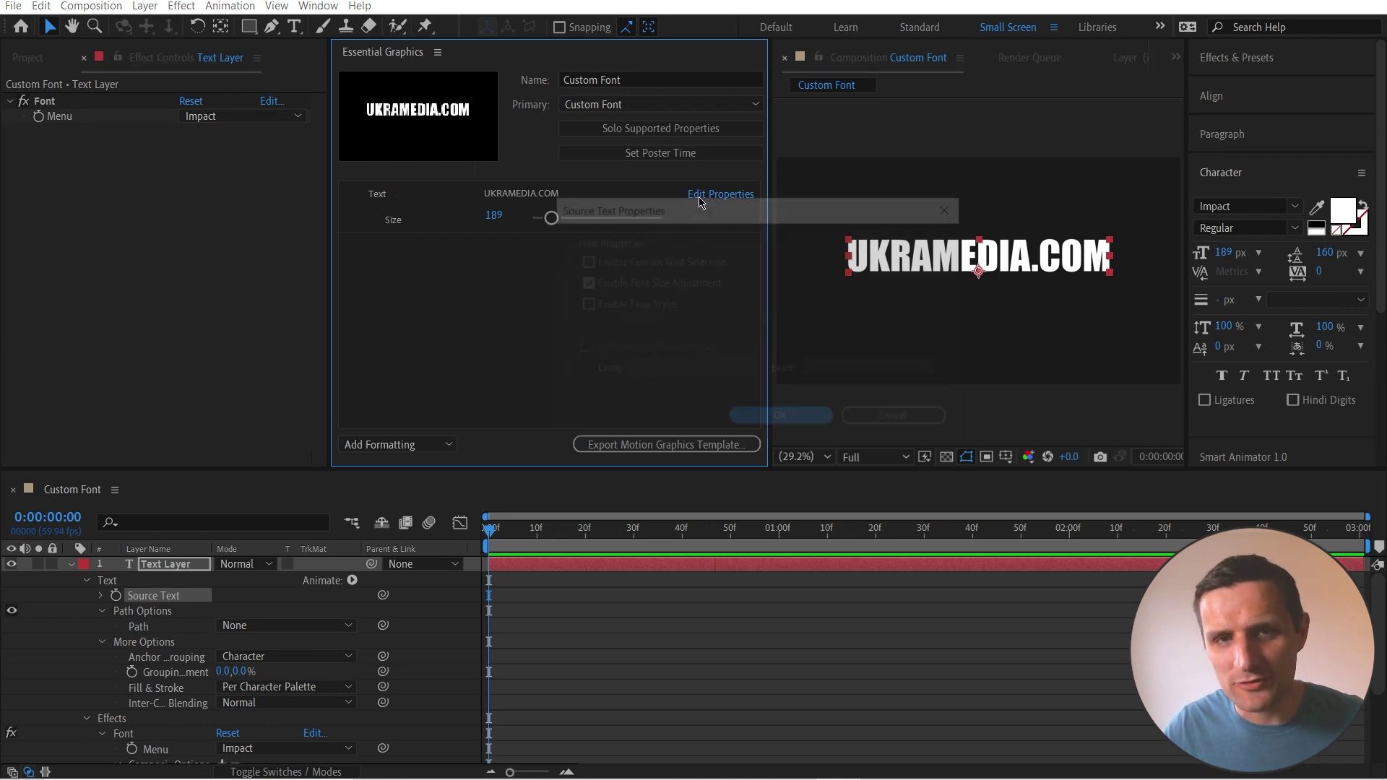
left_click(583, 261)
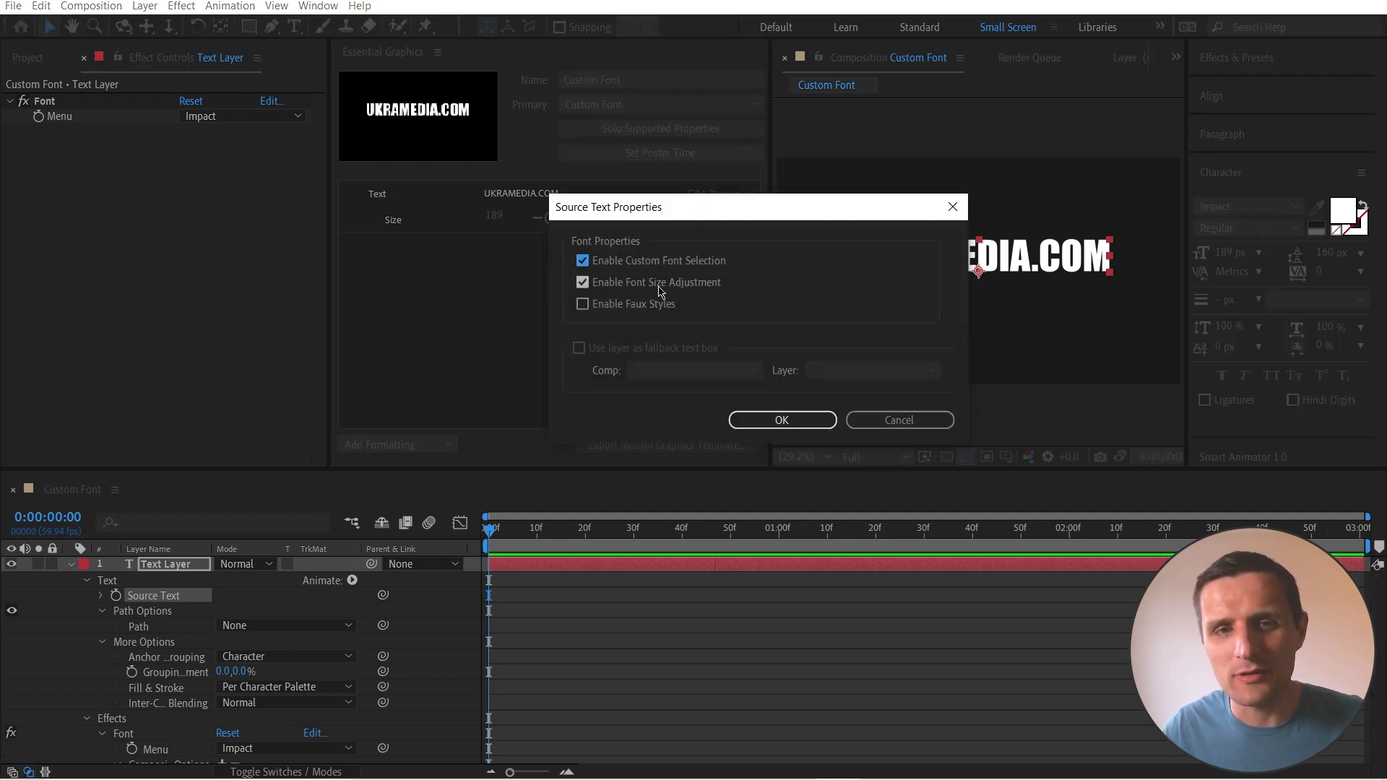
left_click(807, 428)
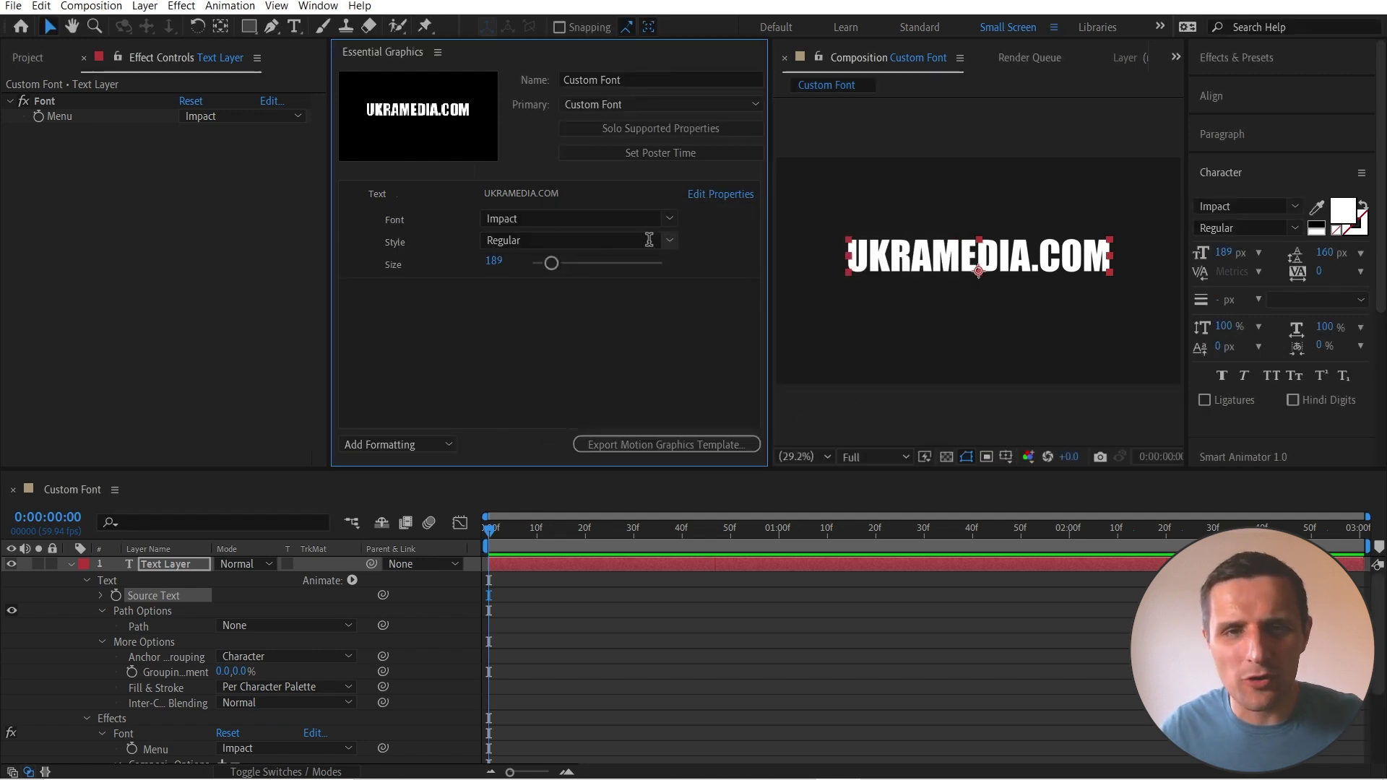
left_click(669, 219)
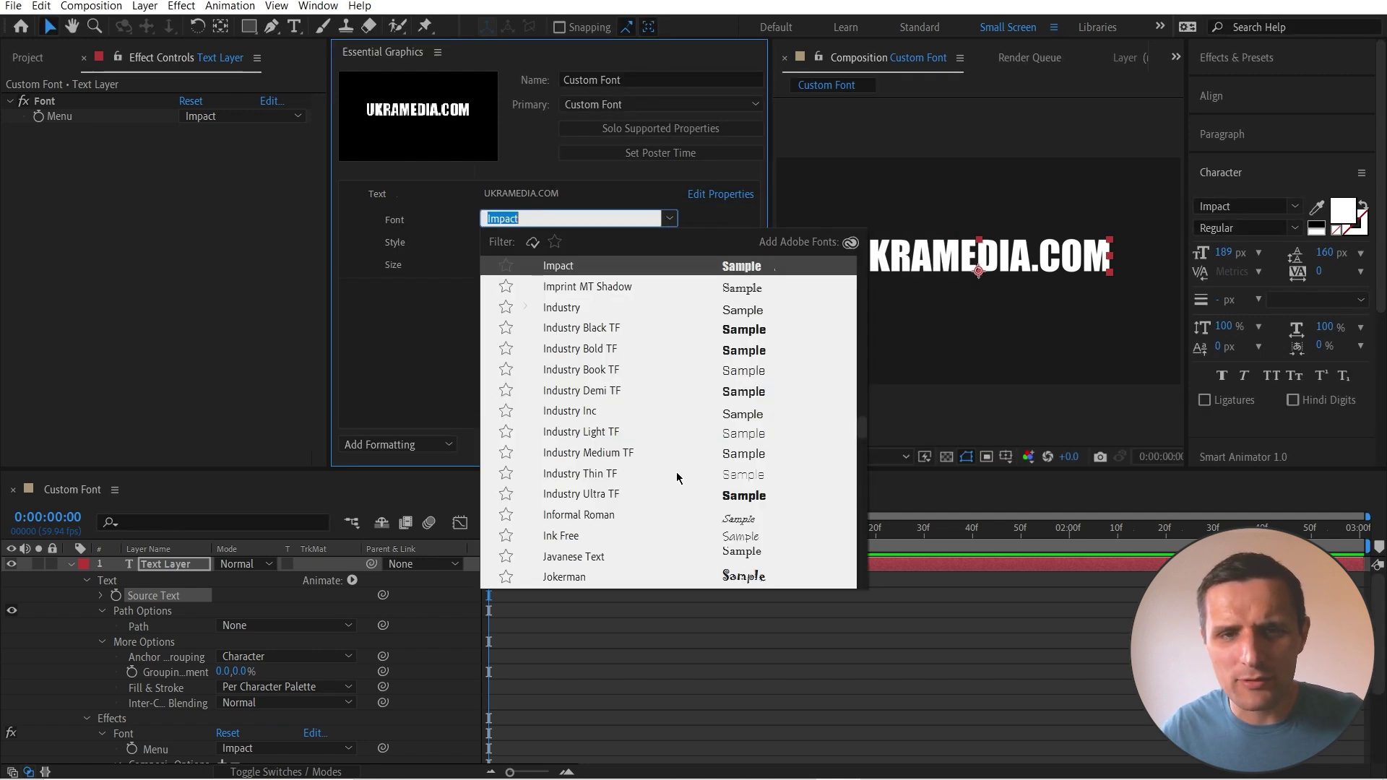
Dismiss the font list, leaving the Text property's font on Impact.
left_click(435, 368)
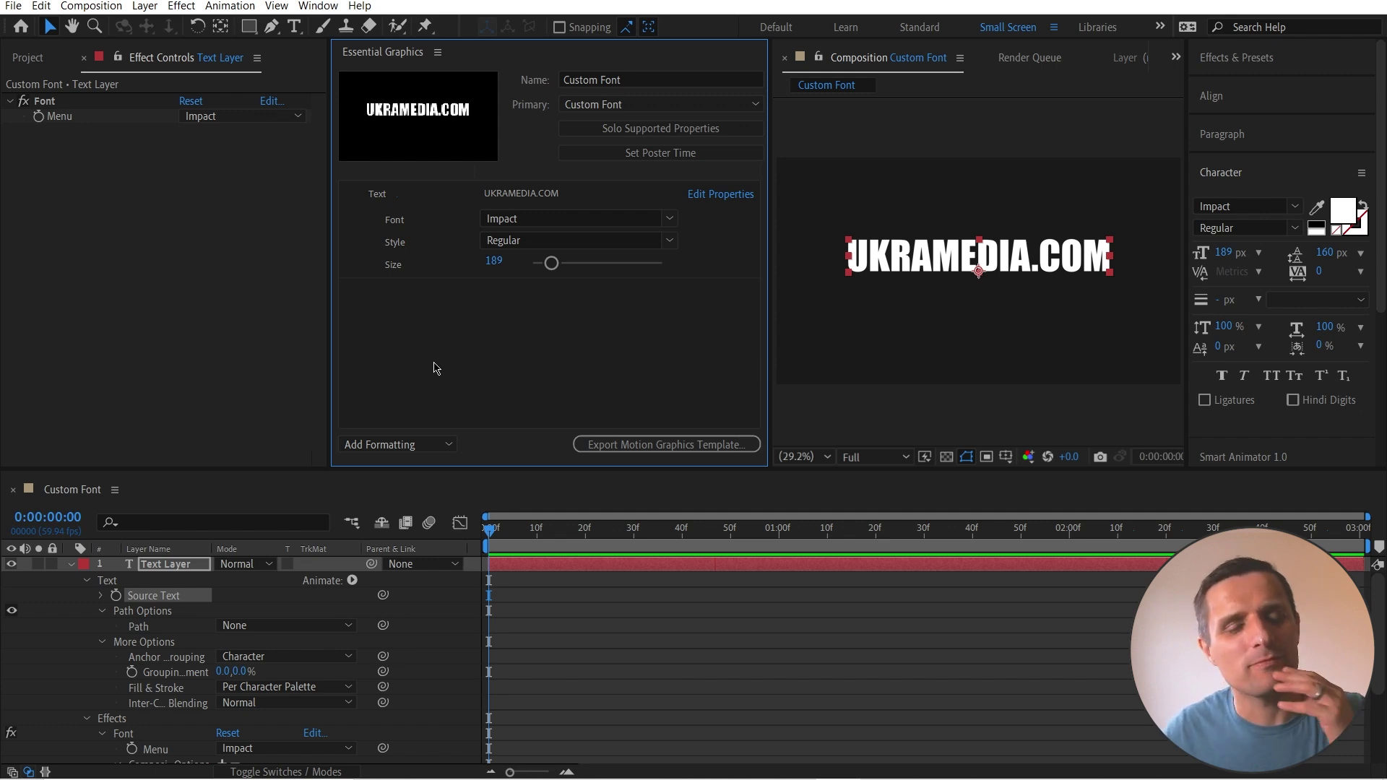
Disable custom font selection so only the Size 189 setting remains.
left_click(716, 195)
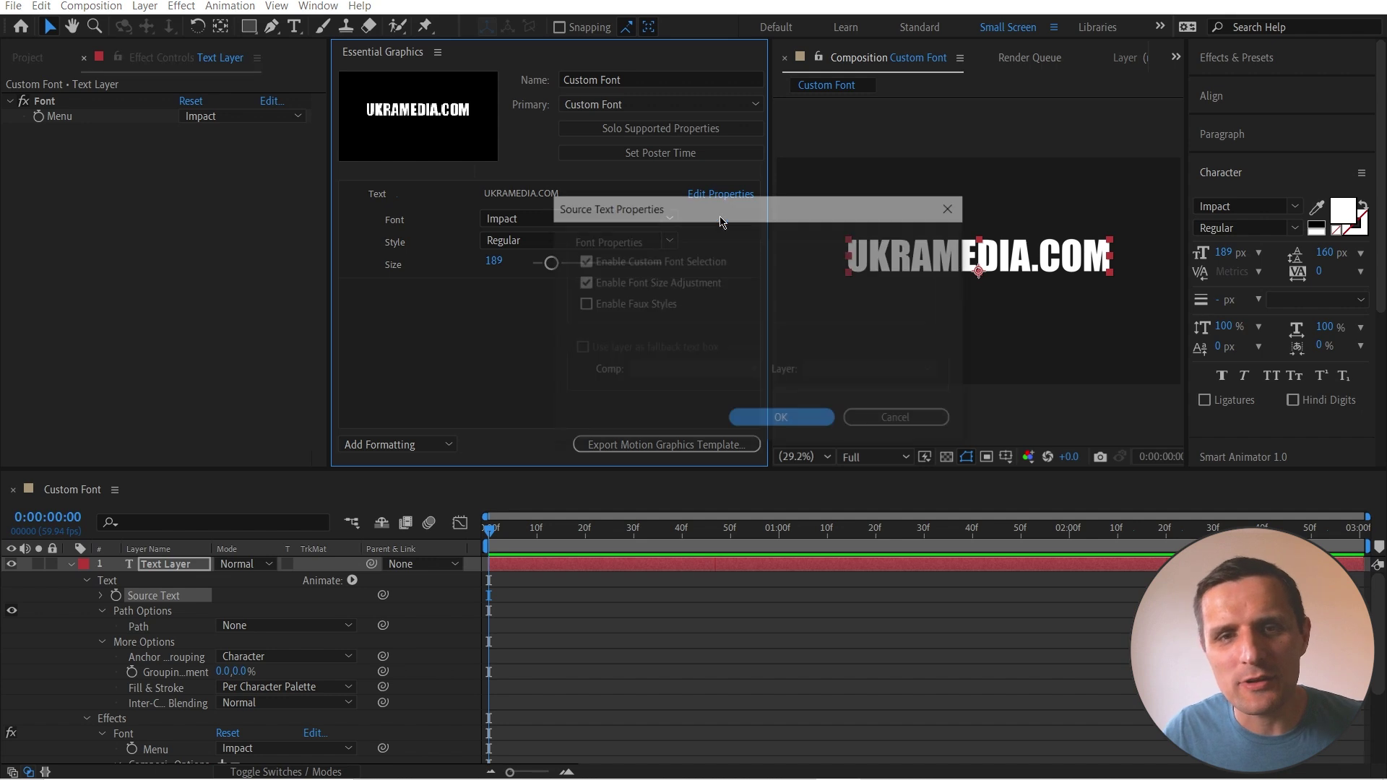
left_click(585, 261)
left_click(741, 417)
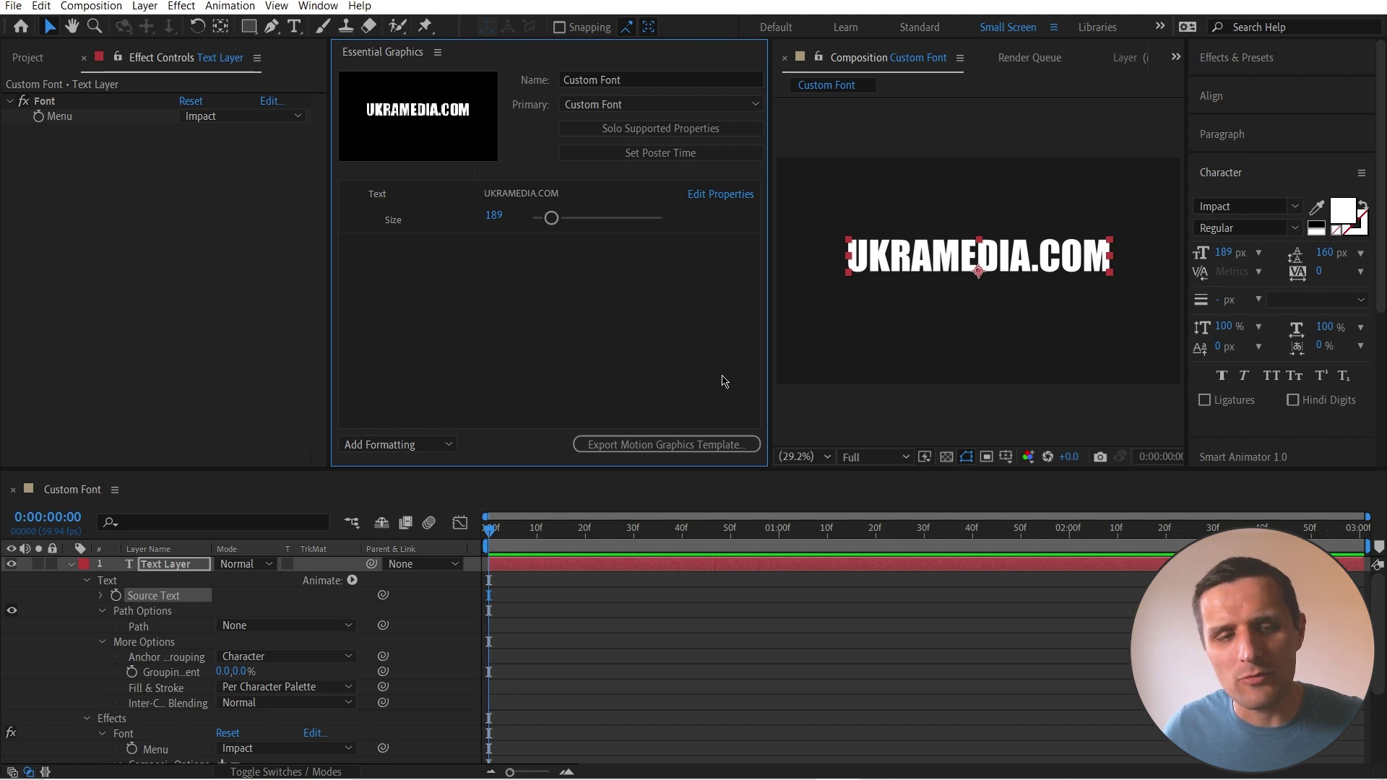
Collapse the layer, show only its effects with E, and expand the Font effect's Menu.
left_click(71, 564)
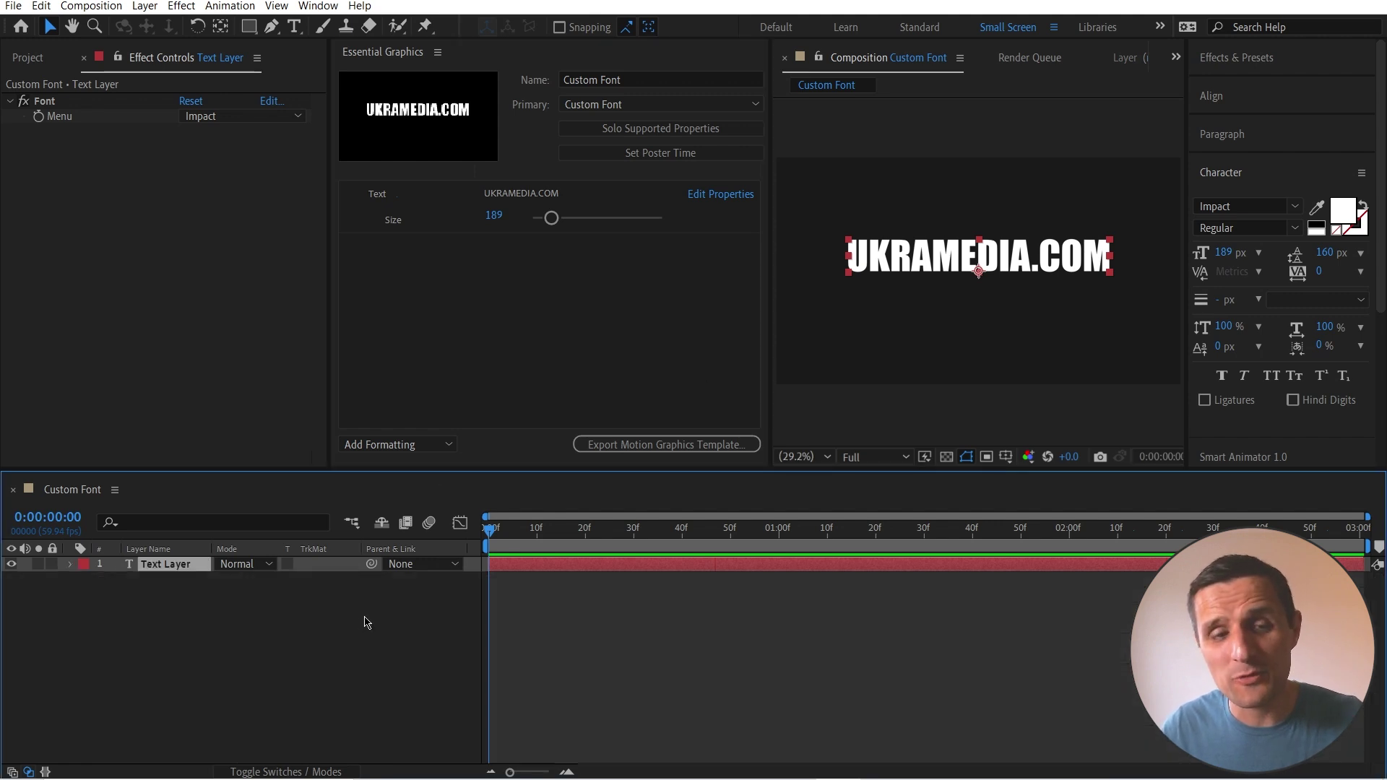
key("e")
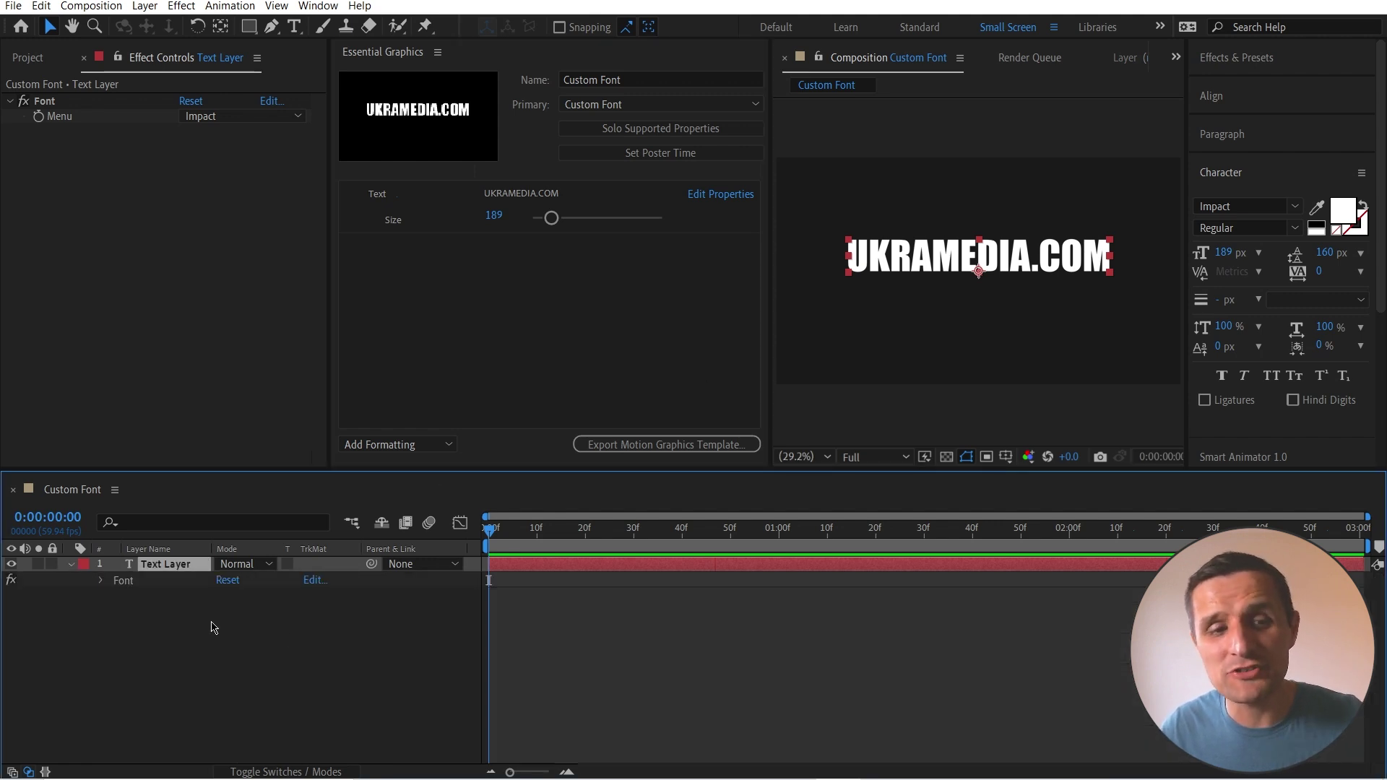
left_click(103, 581)
left_click(182, 601)
left_click(238, 596)
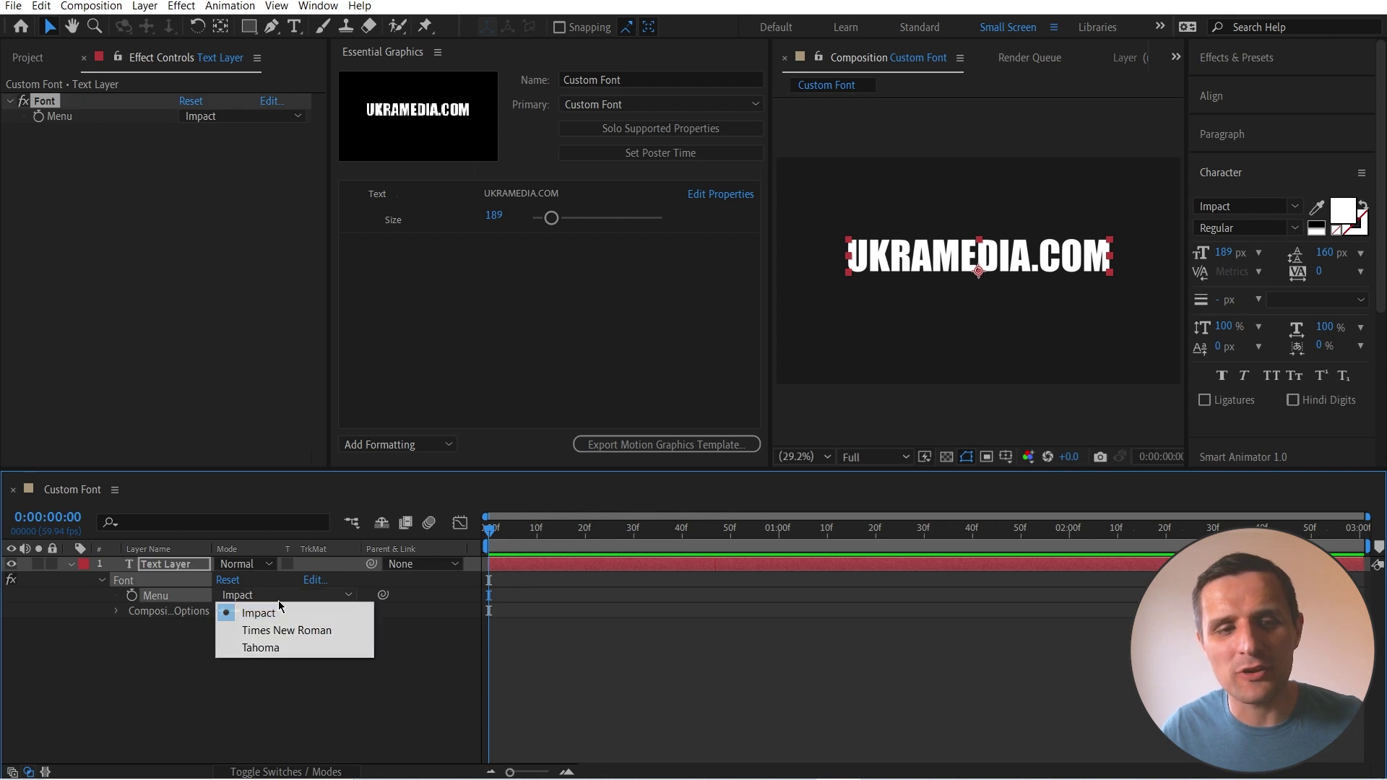
Add the Font effect's Menu property to Essential Graphics, named Font.
left_click(324, 638)
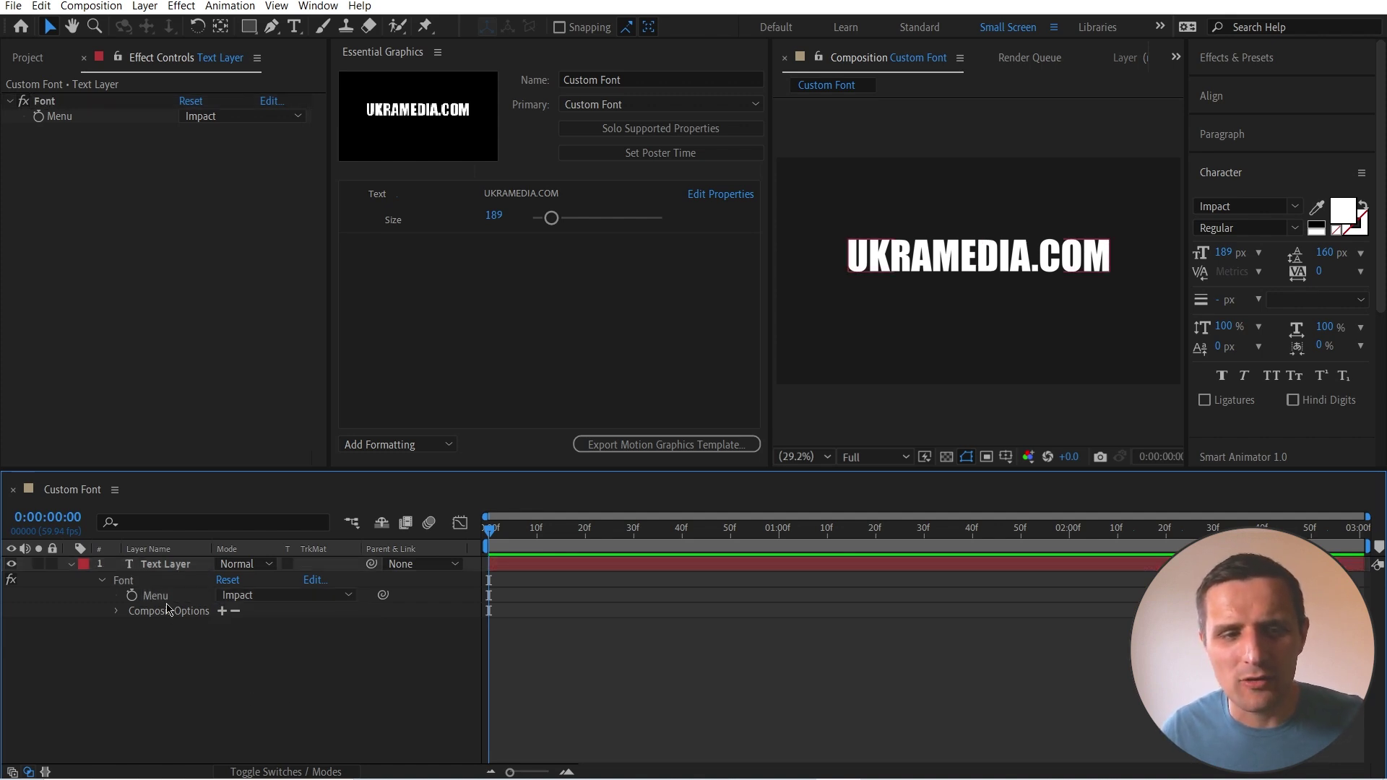
left_click(155, 595)
left_click(445, 218)
left_click_drag(450, 195, 452, 188)
type("Font")
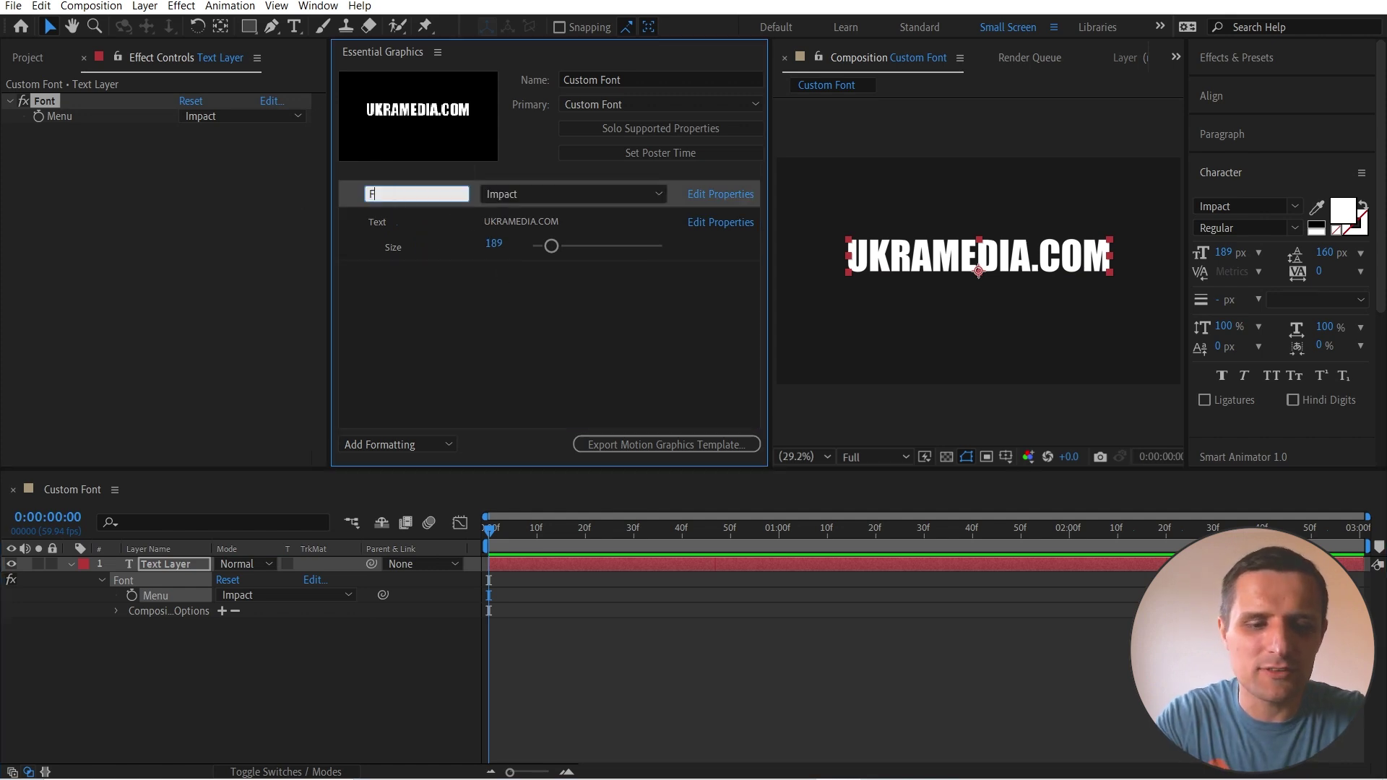
key("Return")
Test the Font property with Times New Roman and Tahoma, then return it to Impact.
left_click(593, 193)
left_click(542, 234)
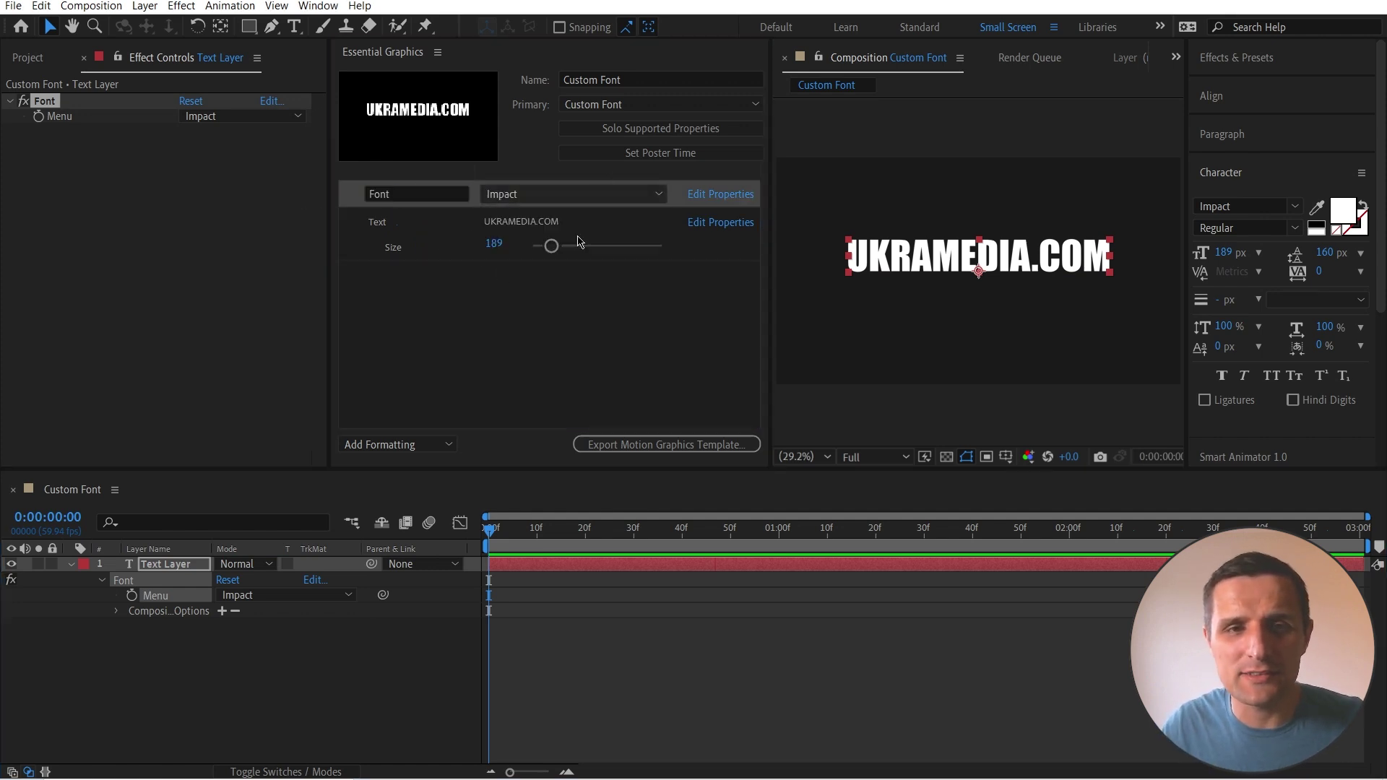
left_click(578, 194)
left_click(517, 253)
left_click(586, 195)
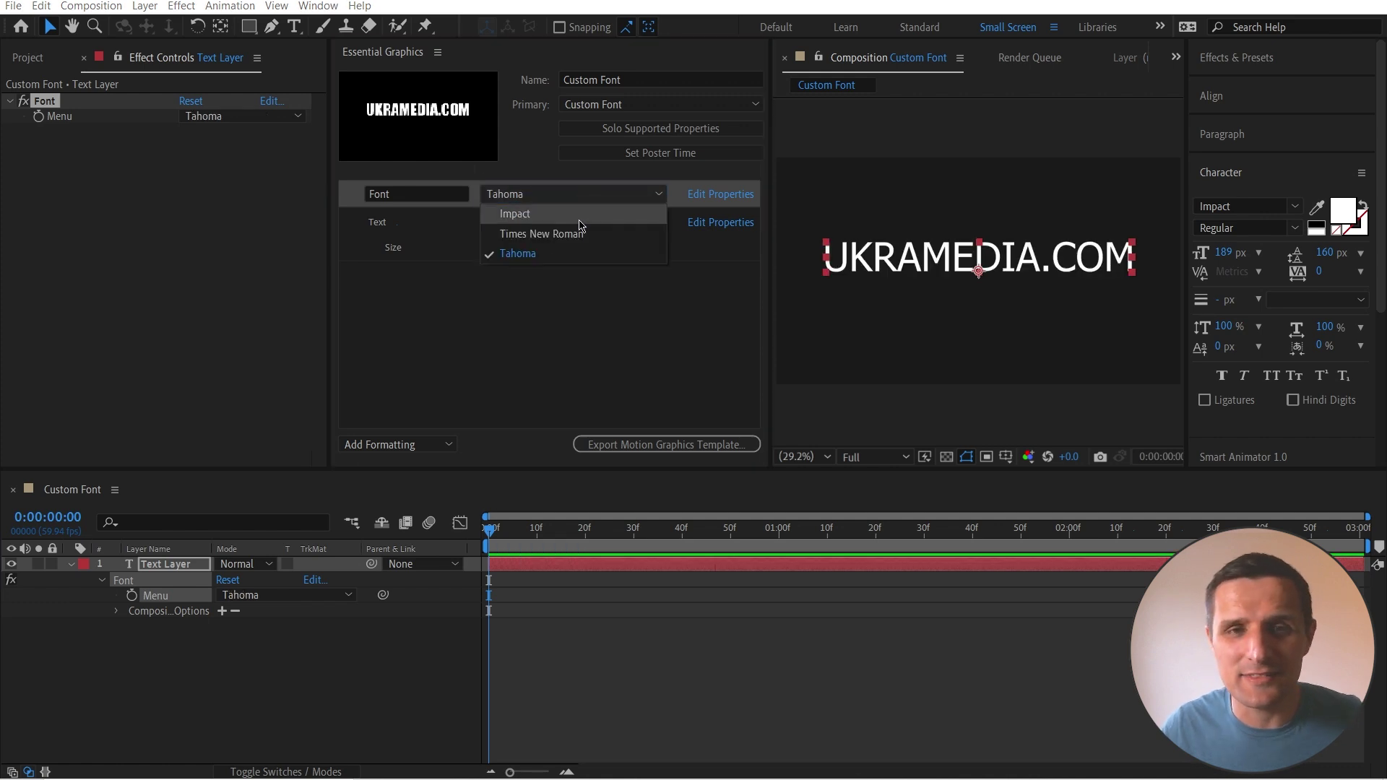
left_click(582, 214)
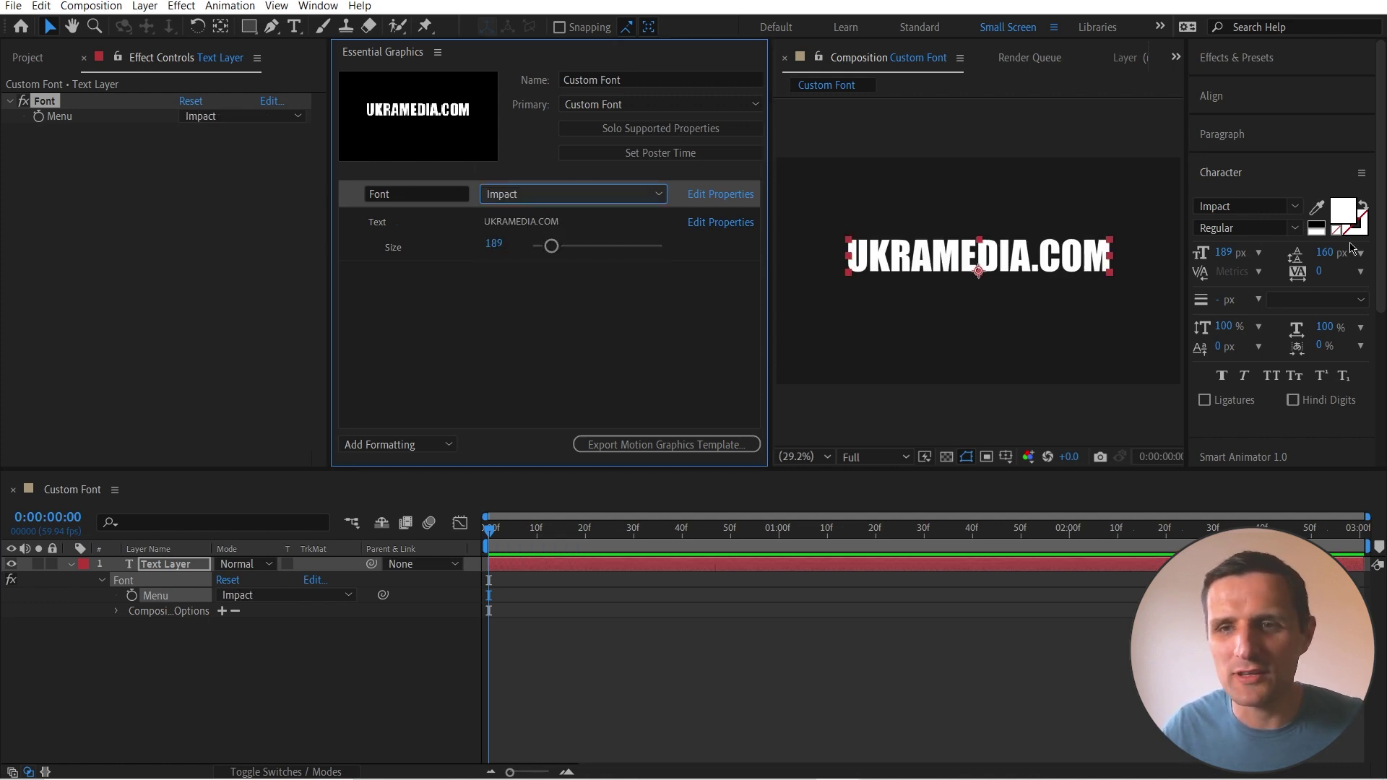
Type 'asdfasdf' in the Character panel font list, then reselect the text layer.
left_click(1200, 206)
type("asdfasdf")
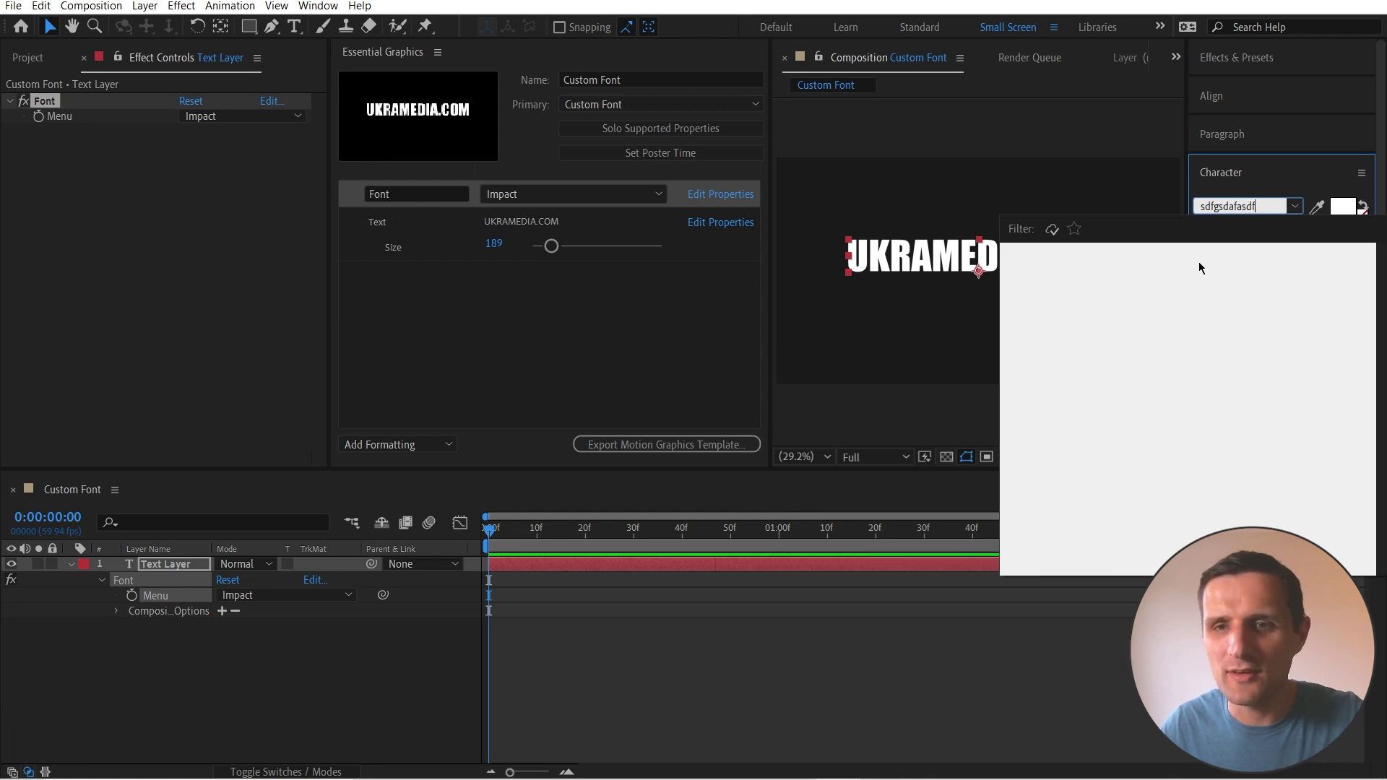
left_click(928, 631)
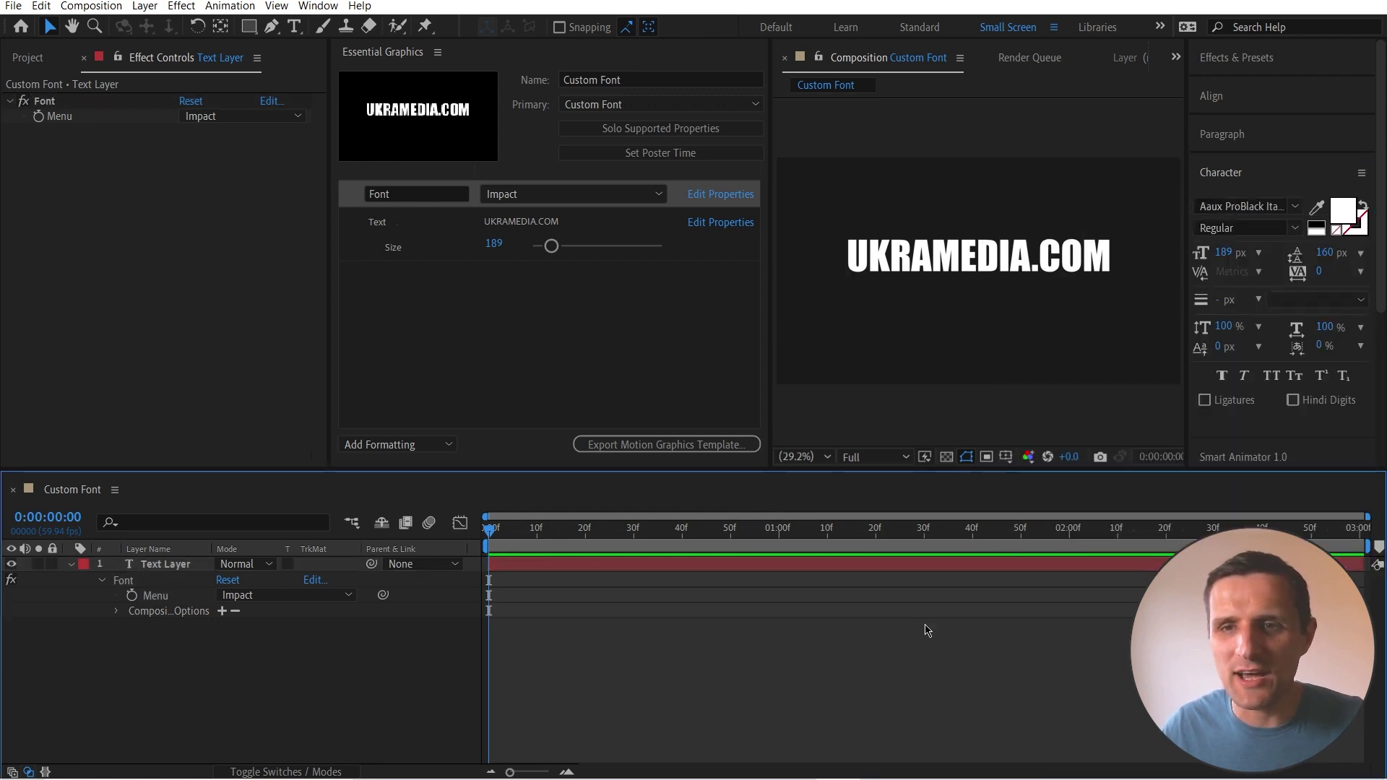
left_click(867, 256)
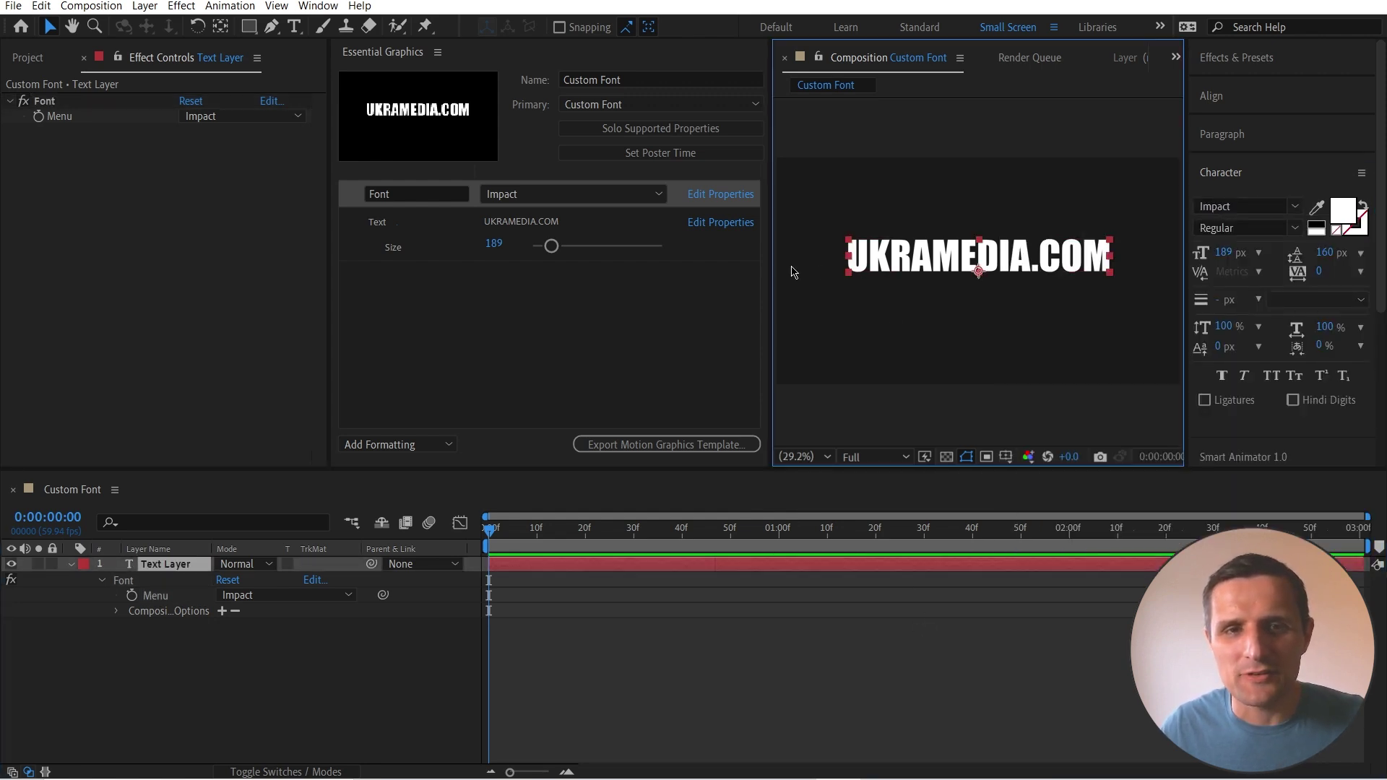
Preview the template font as Times New Roman, then Tahoma, leaving Tahoma applied.
left_click(549, 197)
left_click(560, 235)
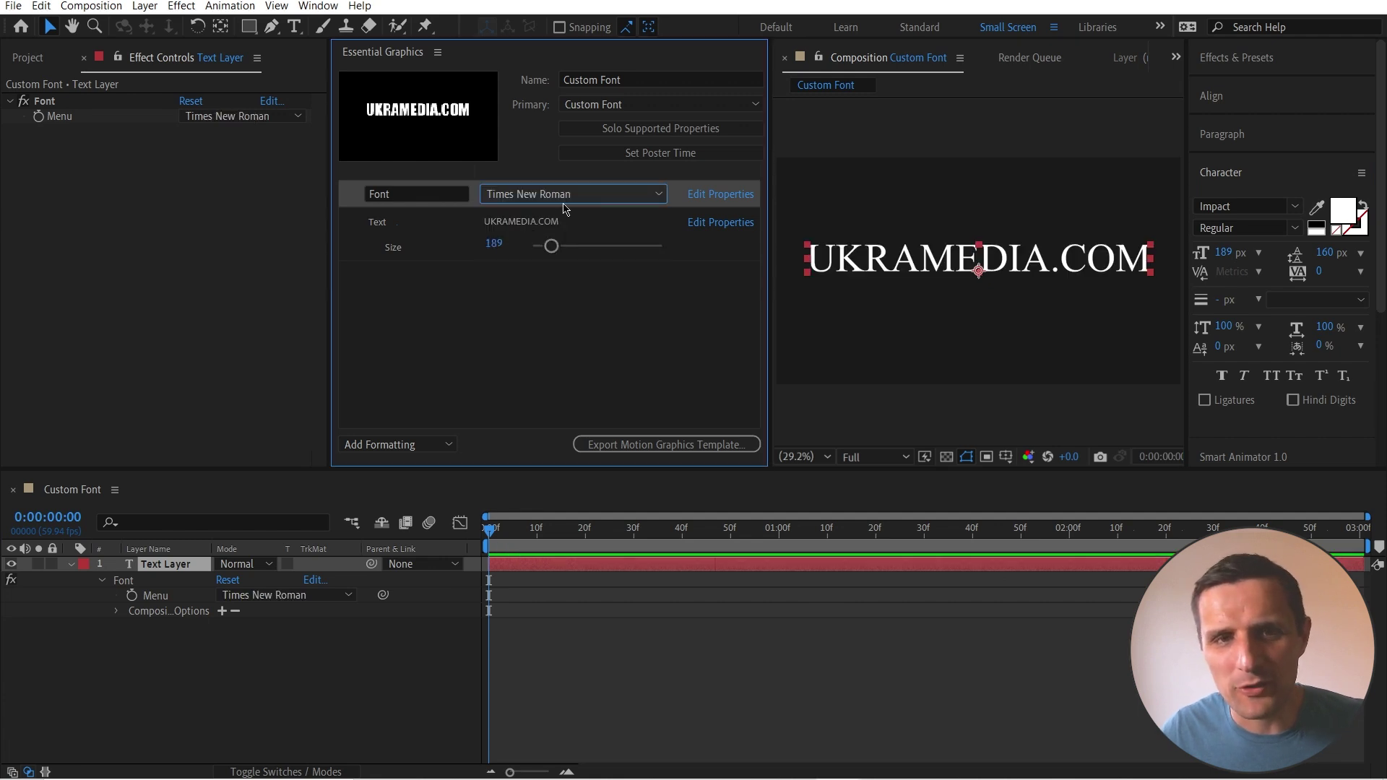
left_click(571, 194)
left_click(566, 254)
left_click(546, 199)
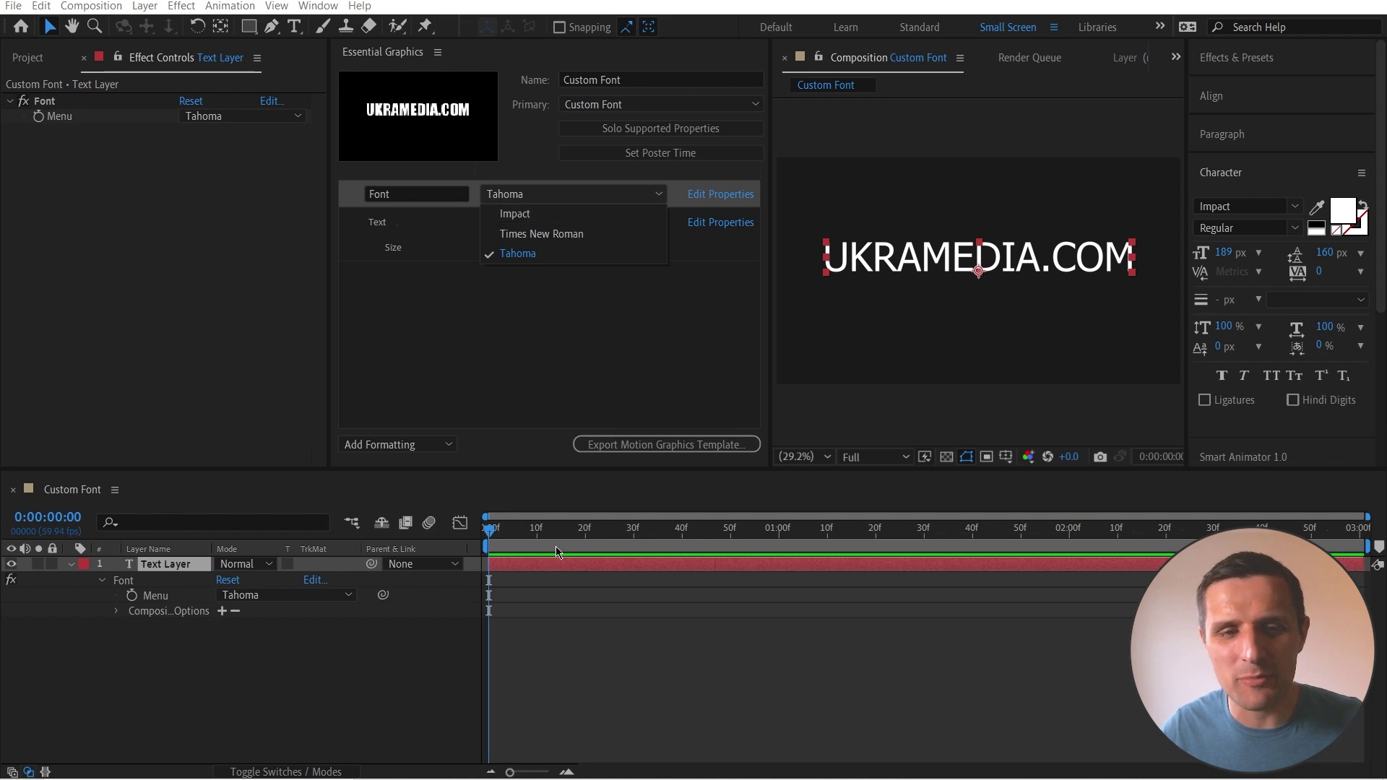
left_click(709, 579)
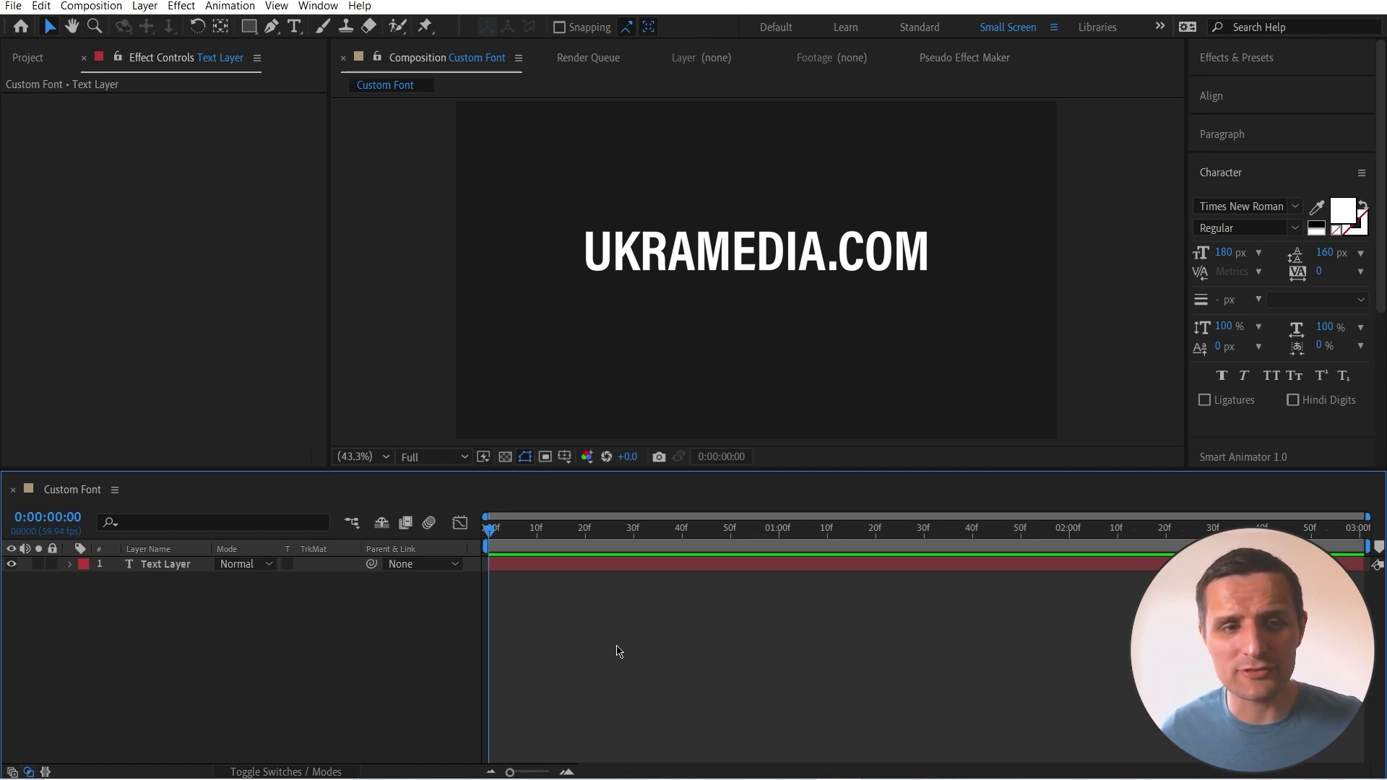
Add a Dropdown Menu Control from Expression Controls to the text layer.
left_click(167, 569)
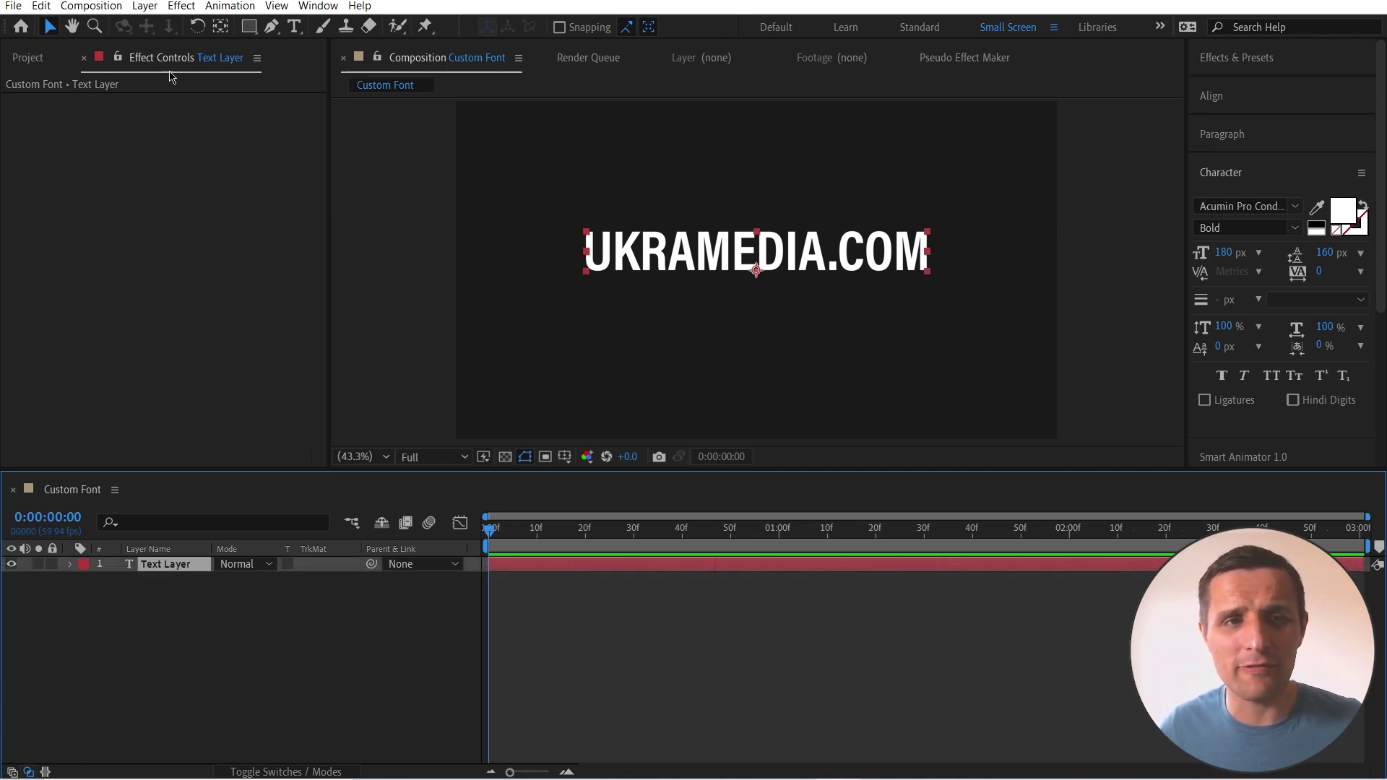
right_click(108, 164)
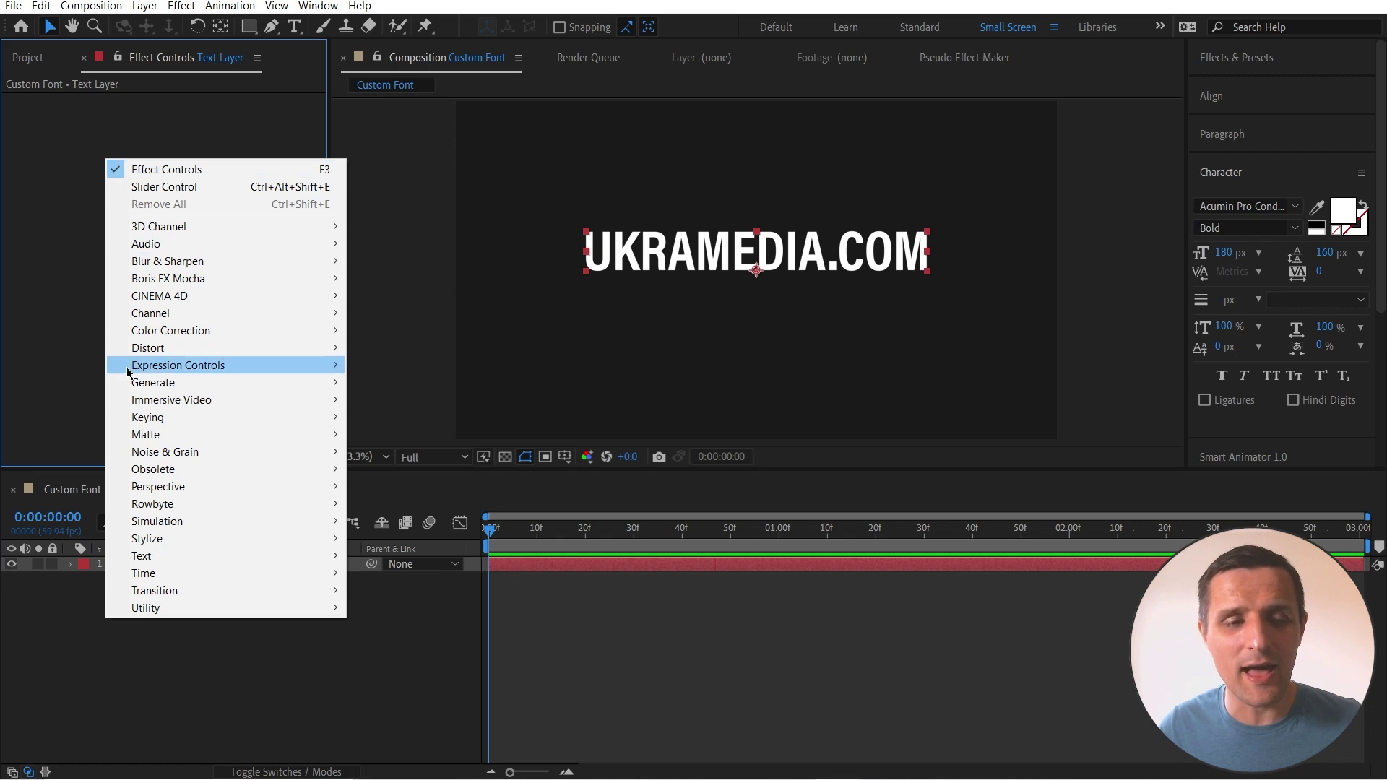
mouse_move(186, 372)
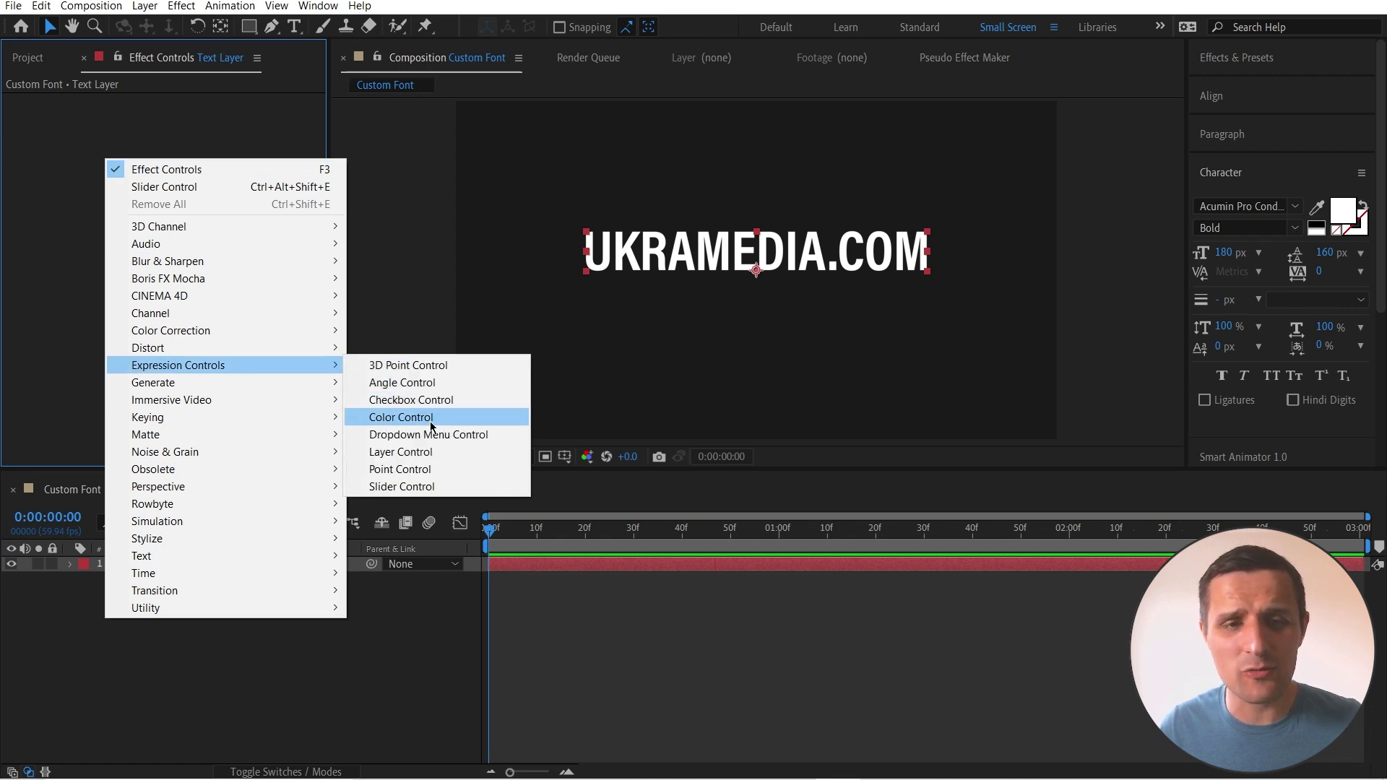
left_click(466, 436)
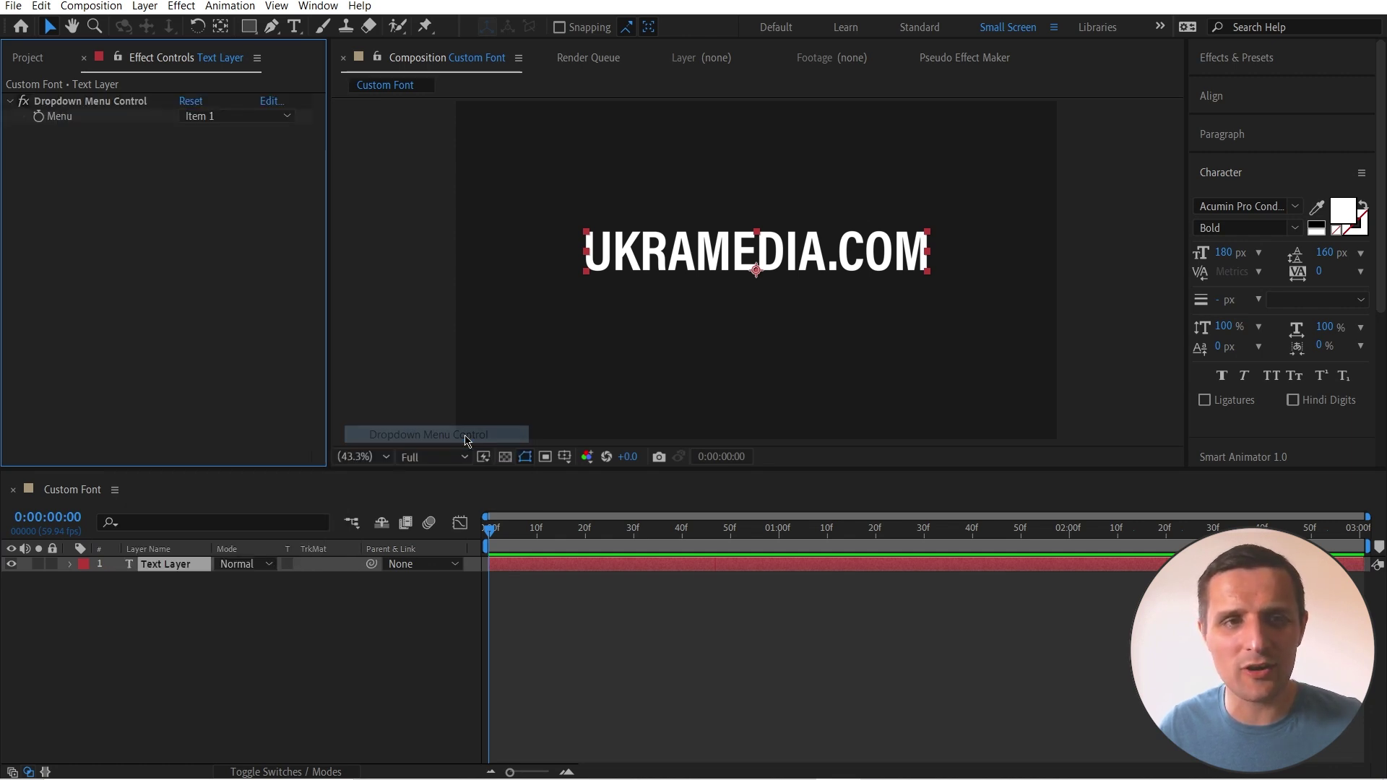
Rename the dropdown effect to Font and open its item editor showing Item 1–3.
left_click(88, 104)
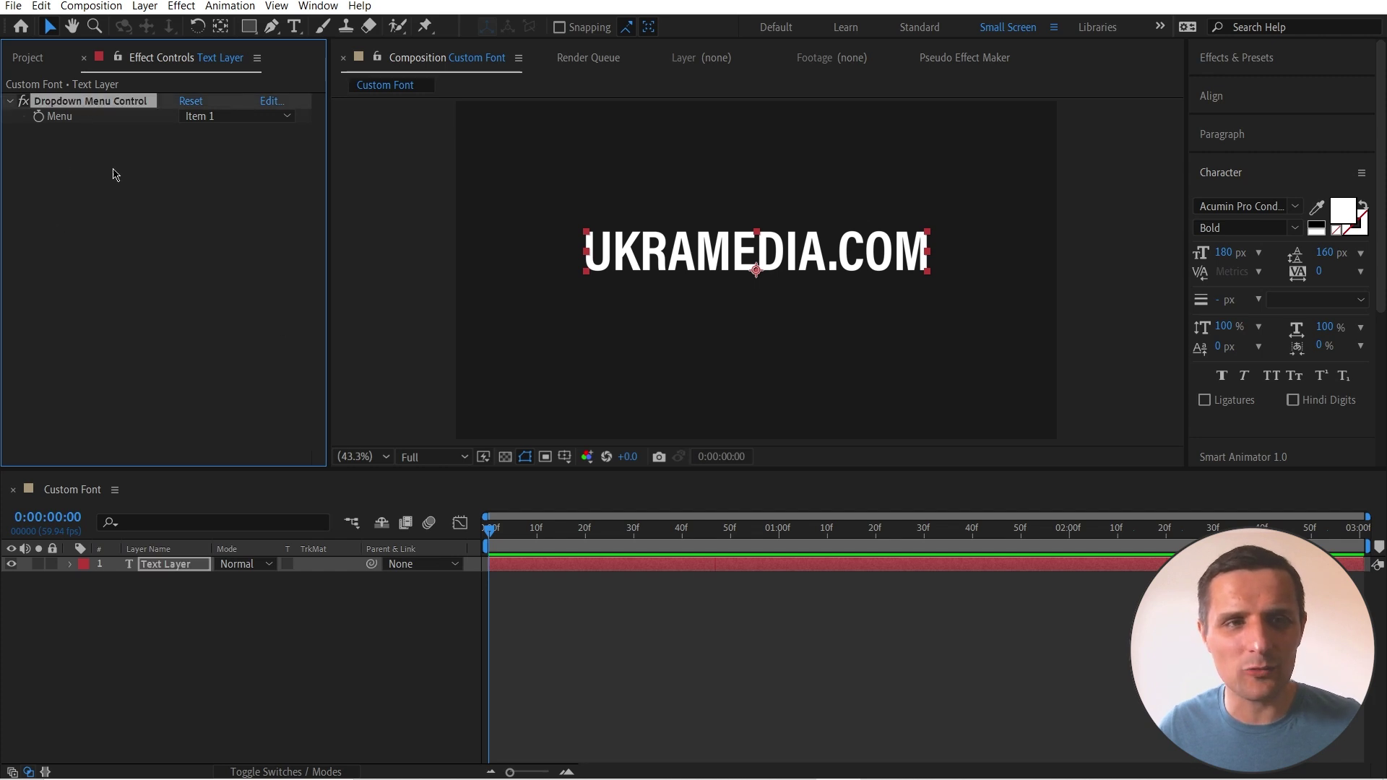
key("Return")
type("Font")
key("Return")
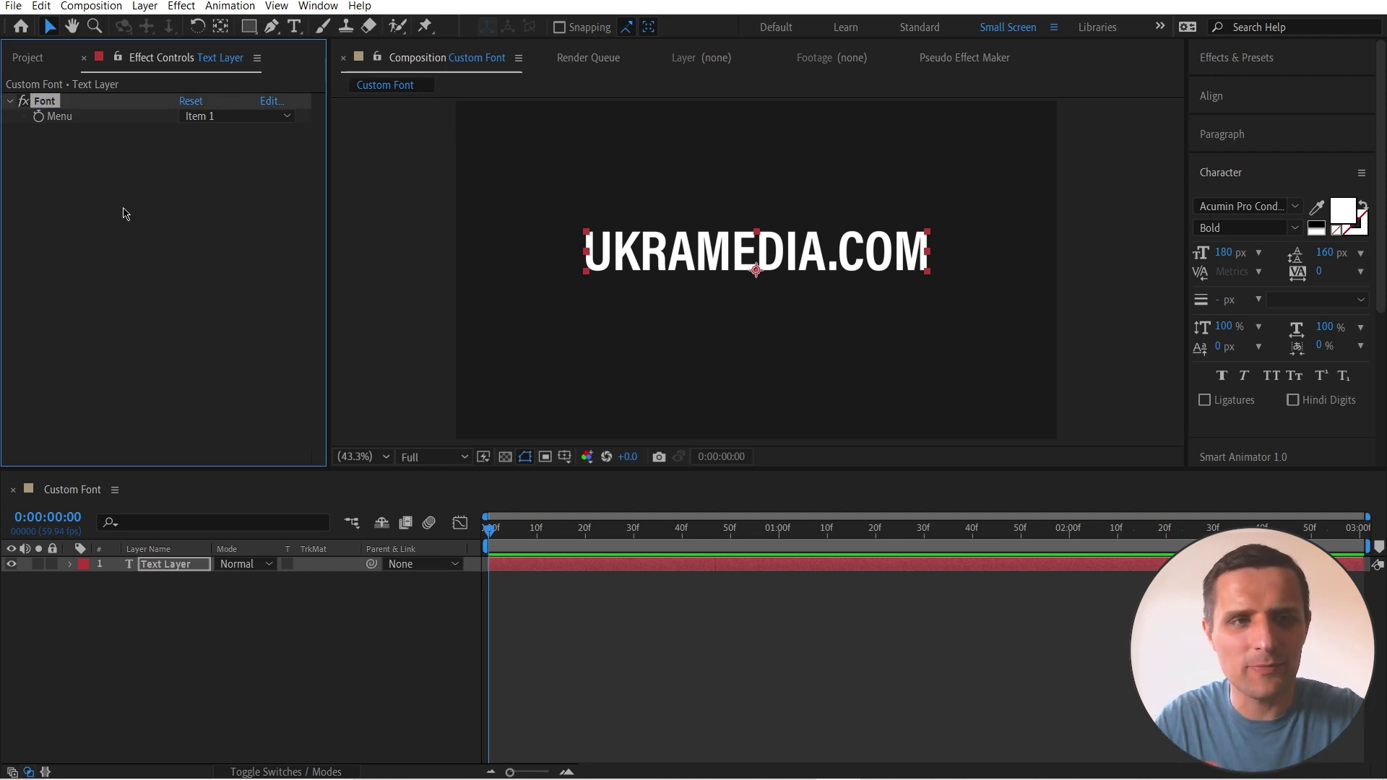
left_click(219, 116)
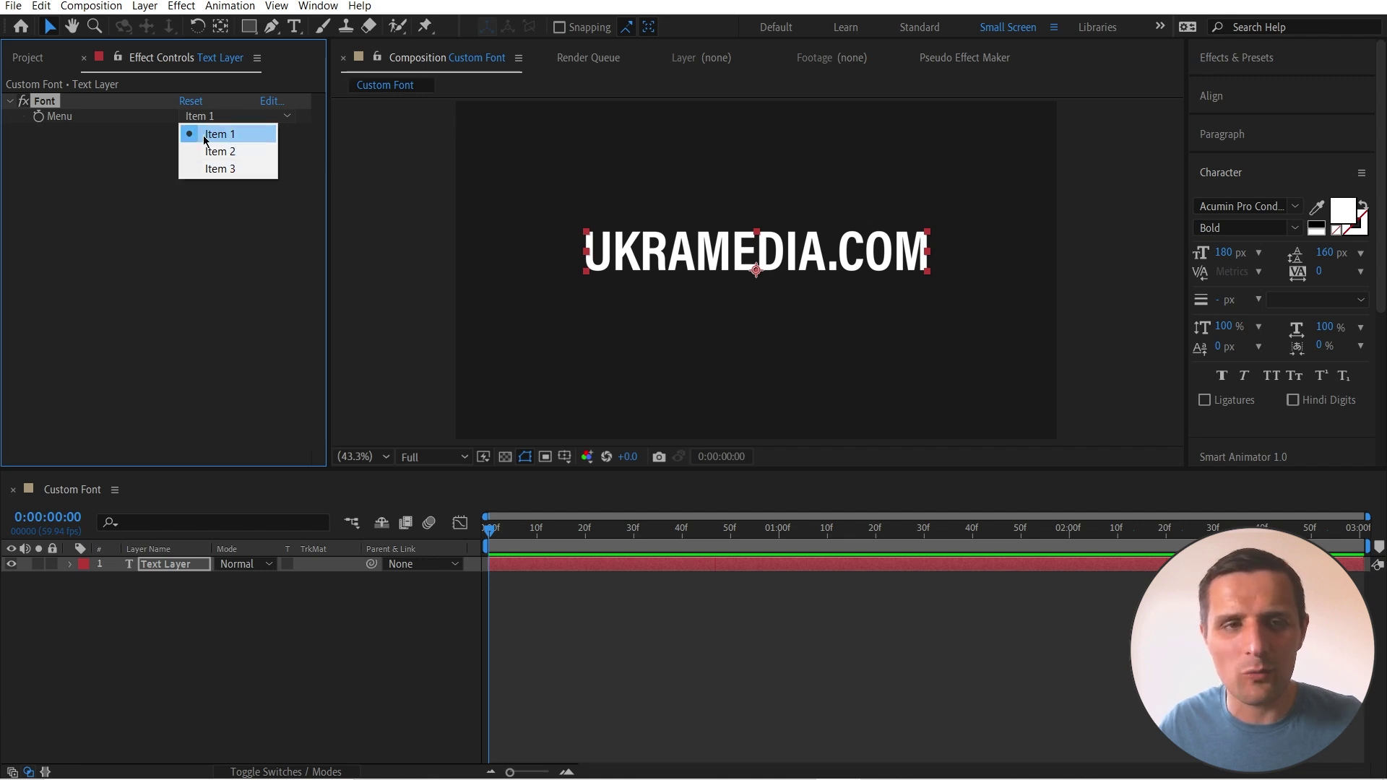
left_click(271, 108)
Rename the first two dropdown entries to Impact and Times New Roman.
double_click(316, 251)
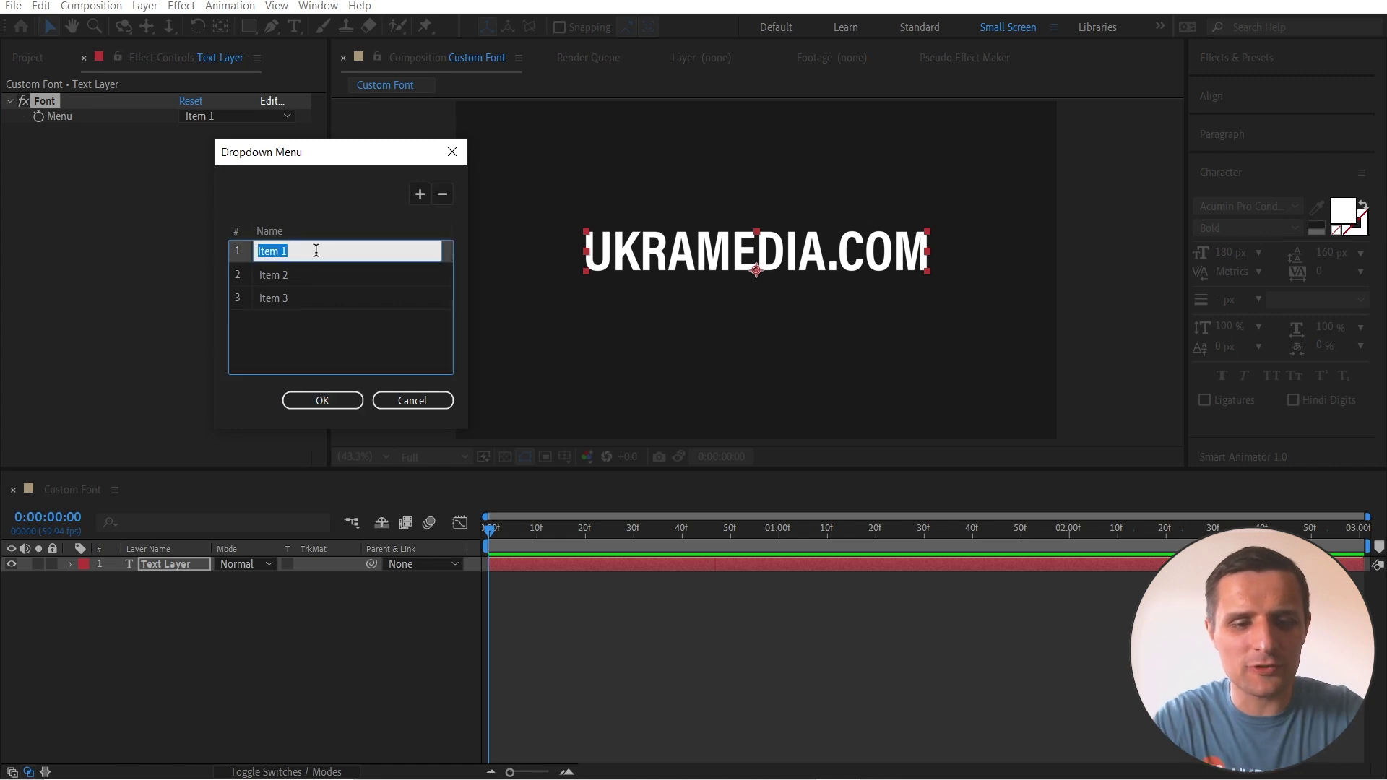
type("Impact")
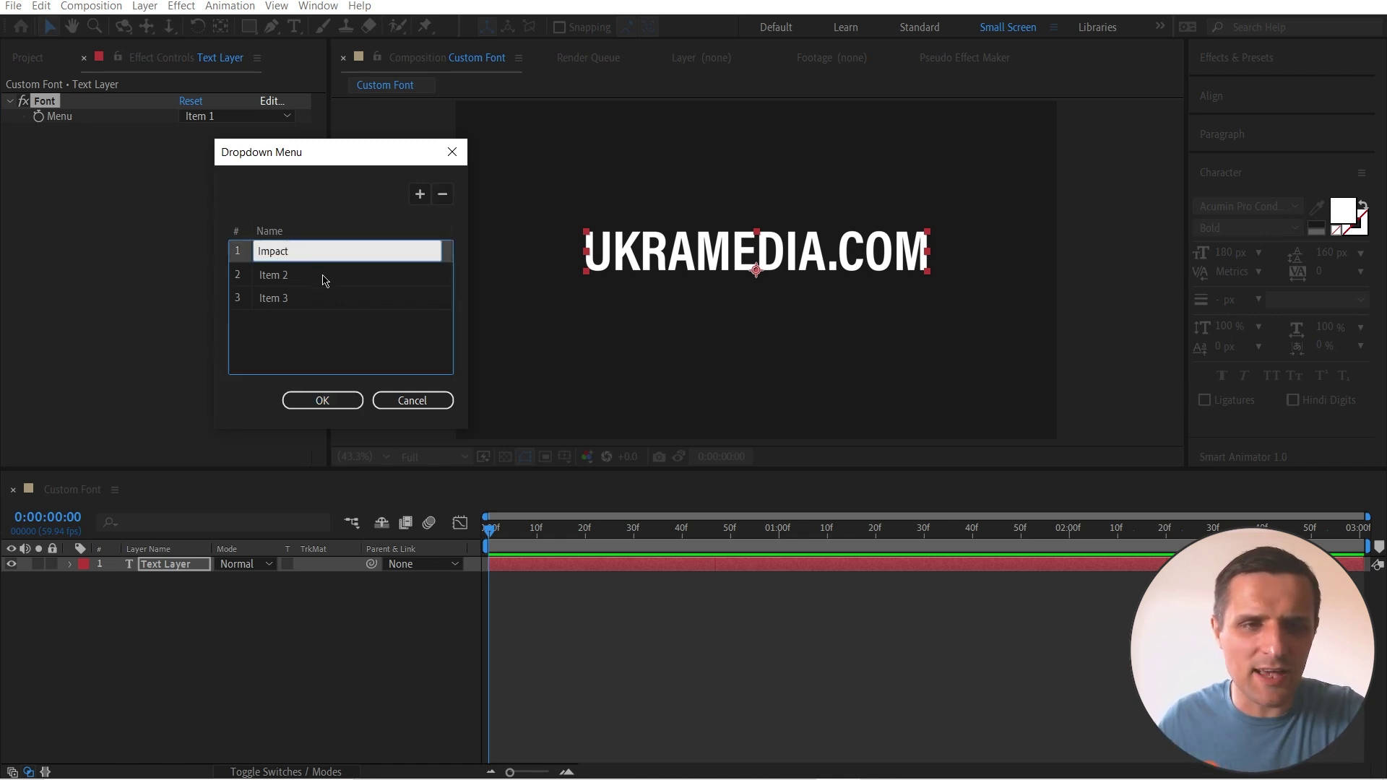
double_click(337, 283)
type("Times NEw")
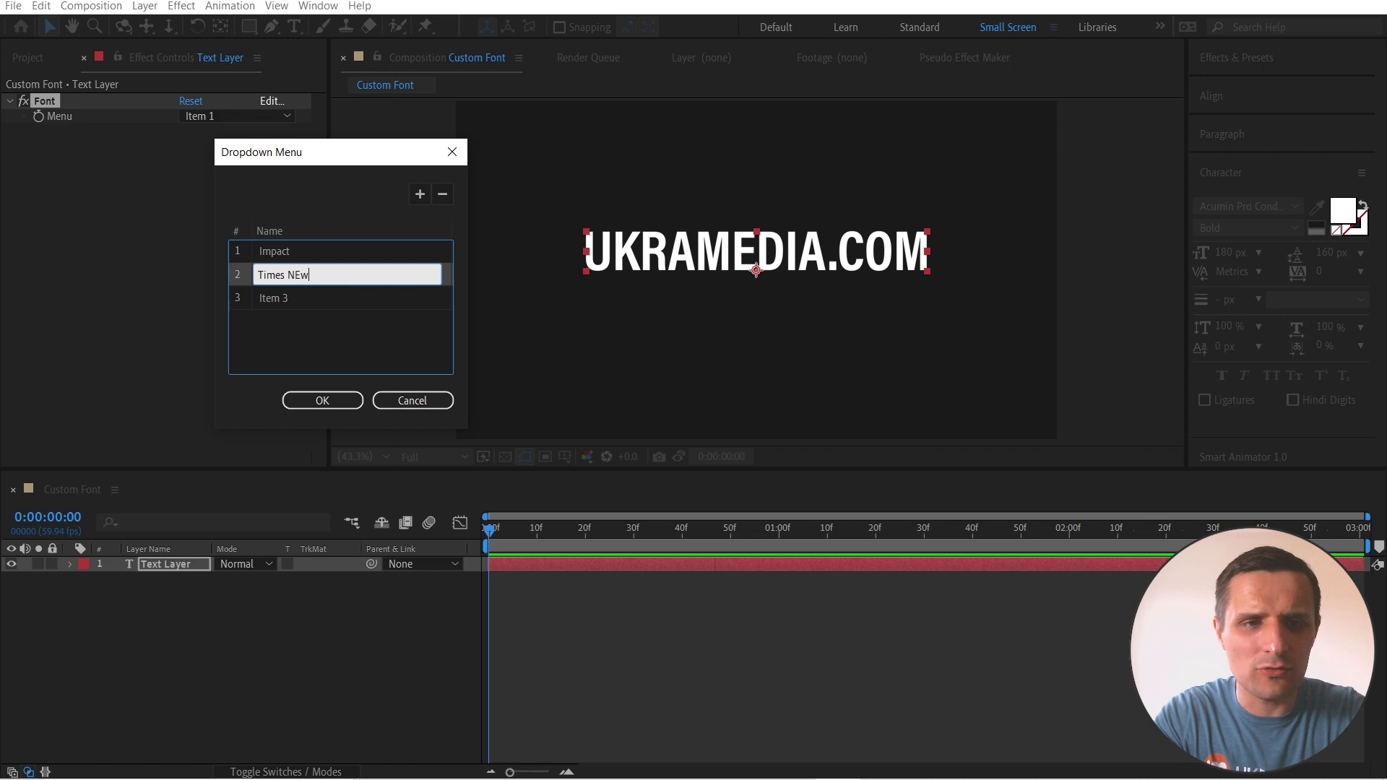
key("BackSpace")
key("BackSpace")
type("ew Roman")
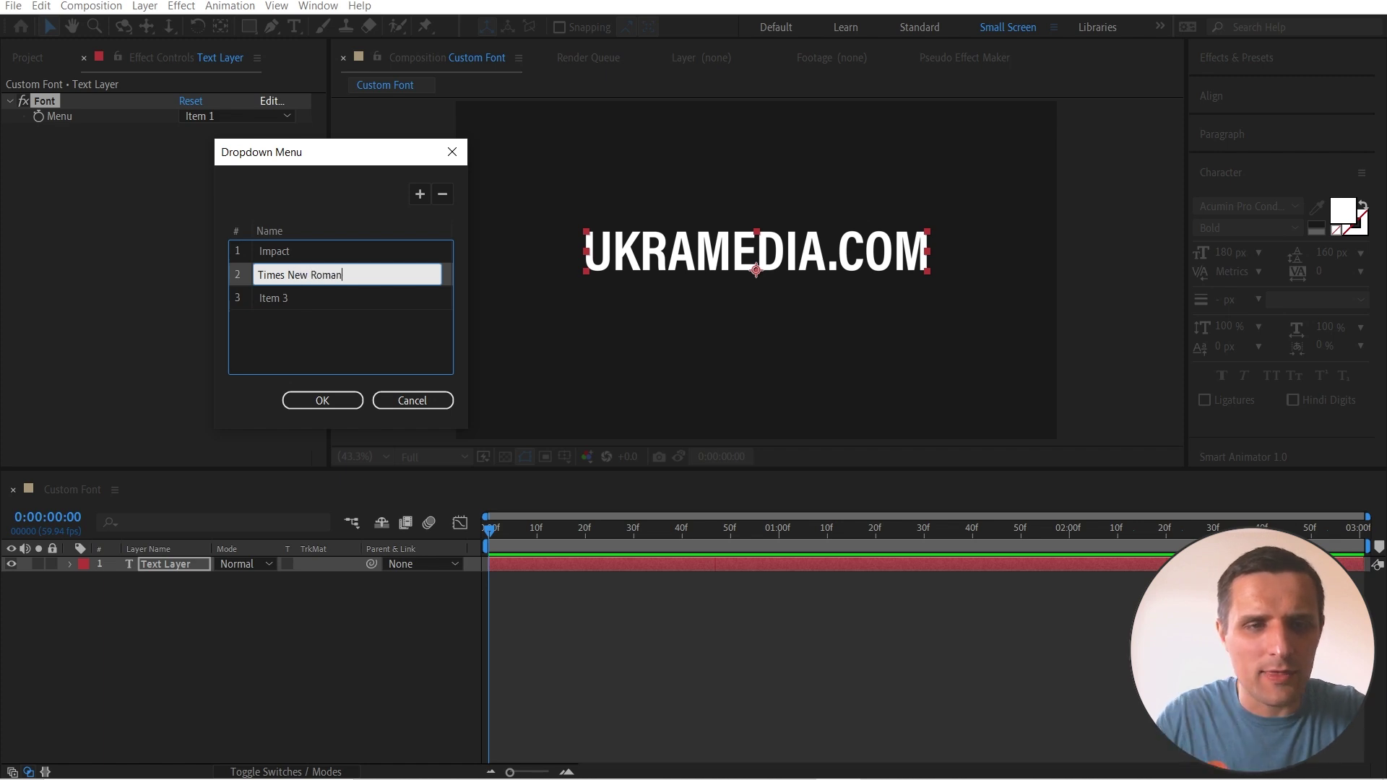
Rename the third dropdown entry to Tahoma and finish editing the list.
double_click(349, 294)
type("Tahoma")
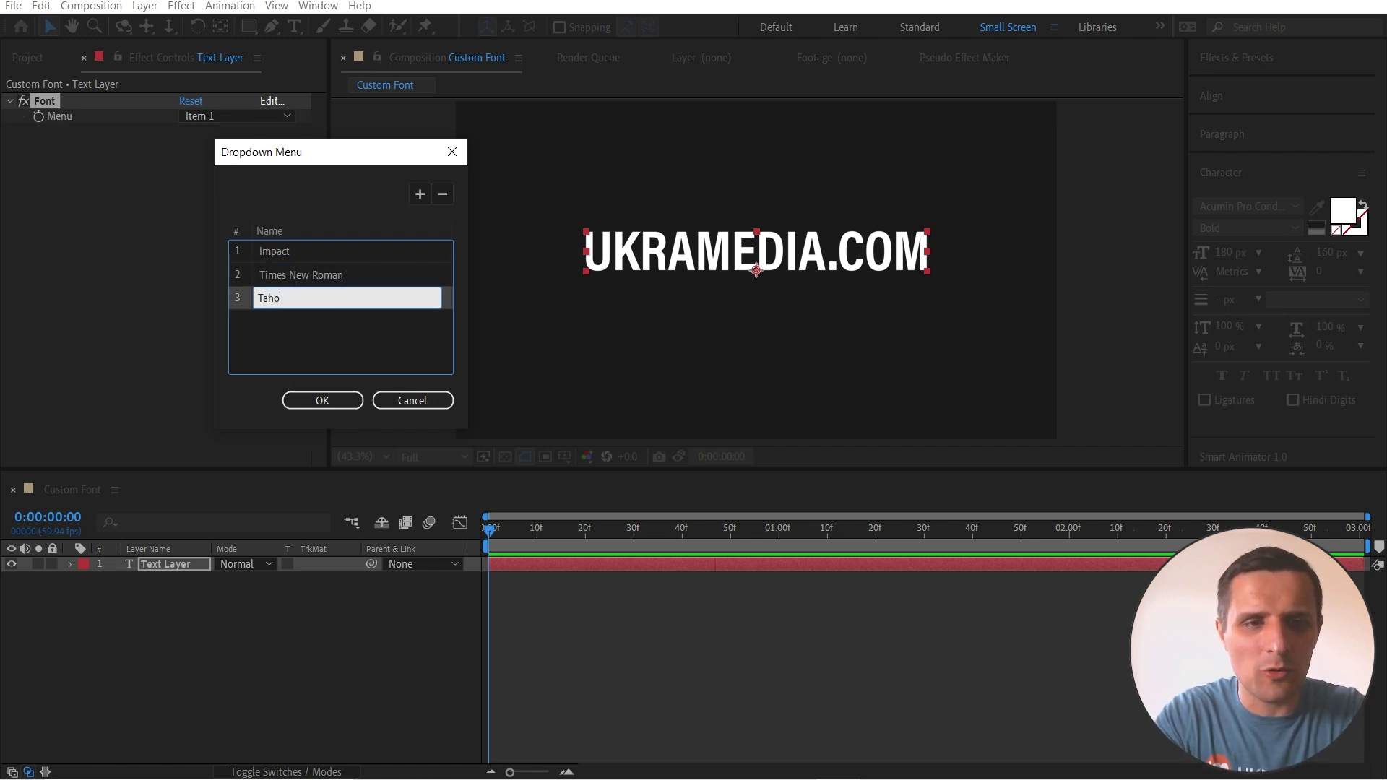
double_click(335, 296)
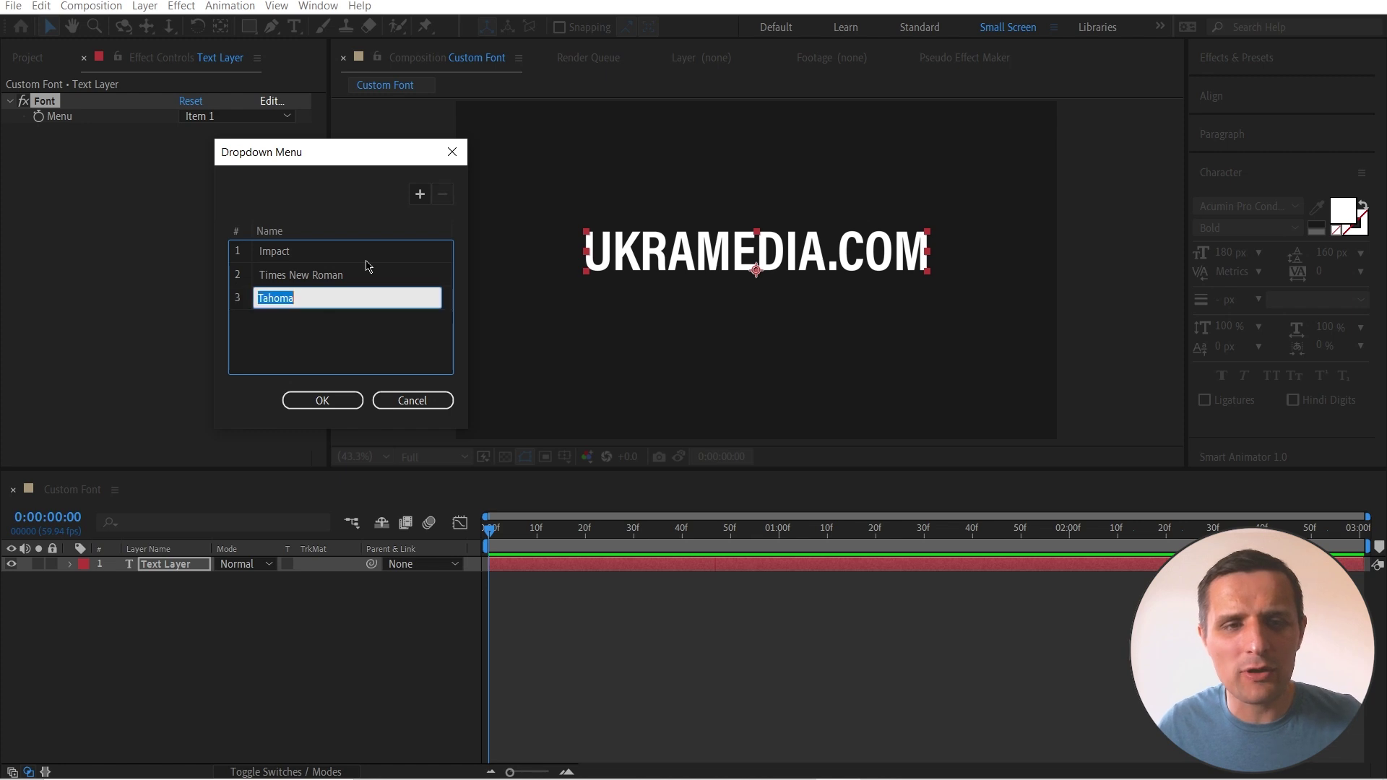
left_click(318, 332)
left_click(321, 299)
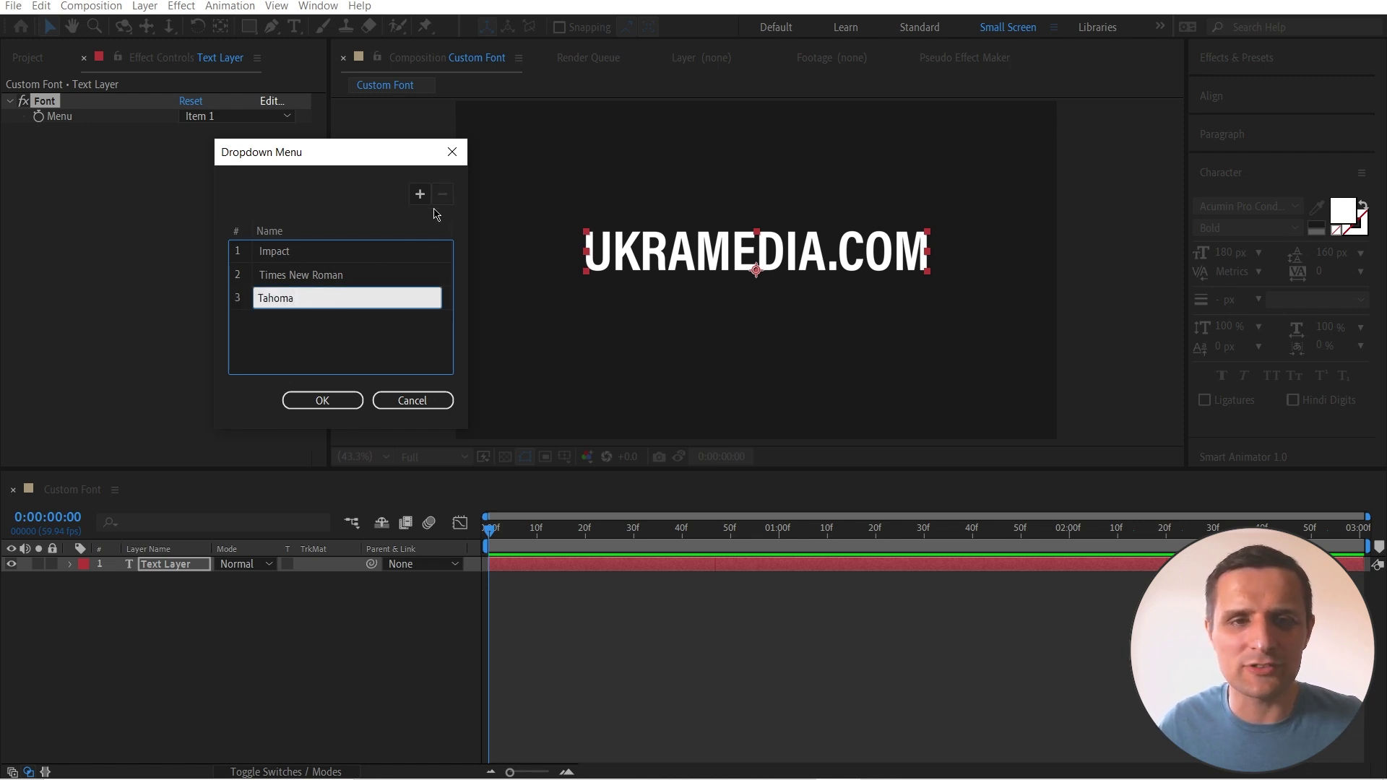
left_click(243, 299)
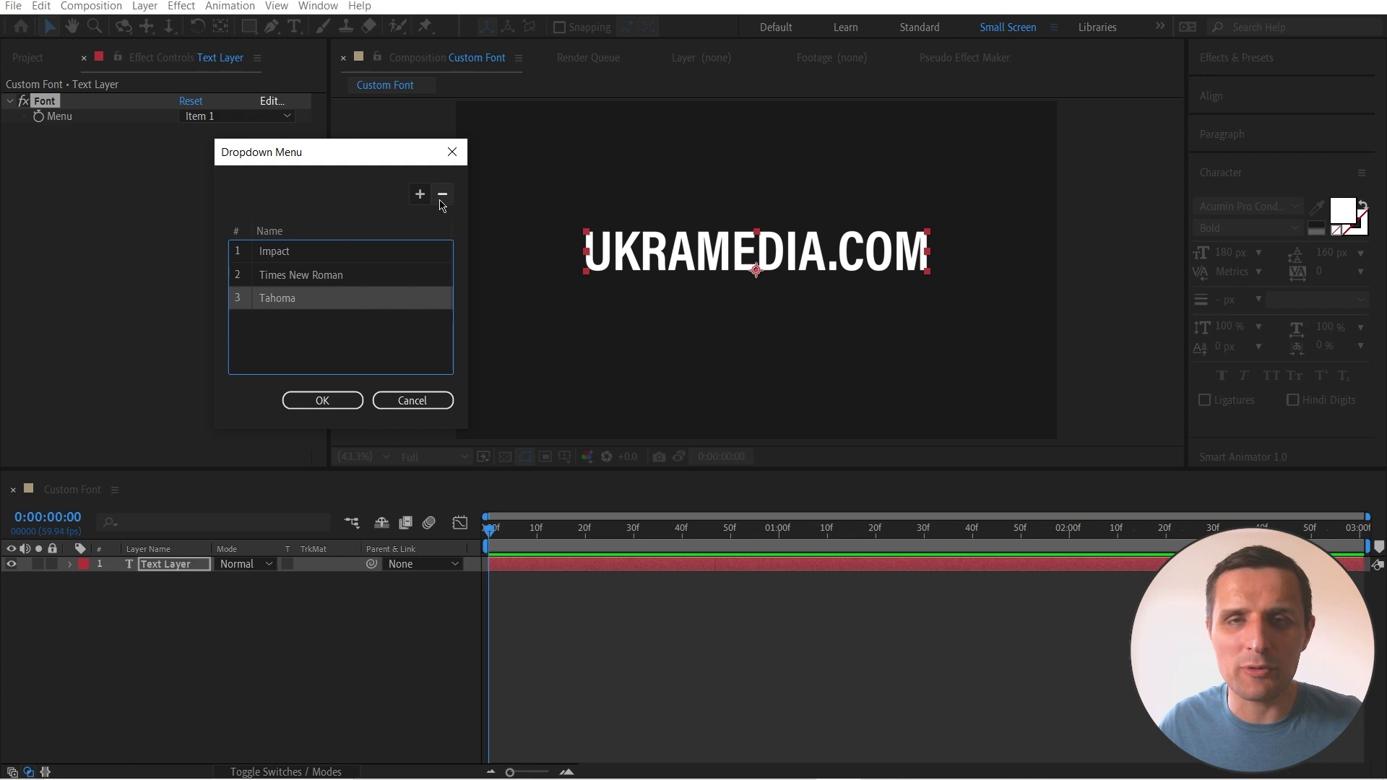
left_click(338, 337)
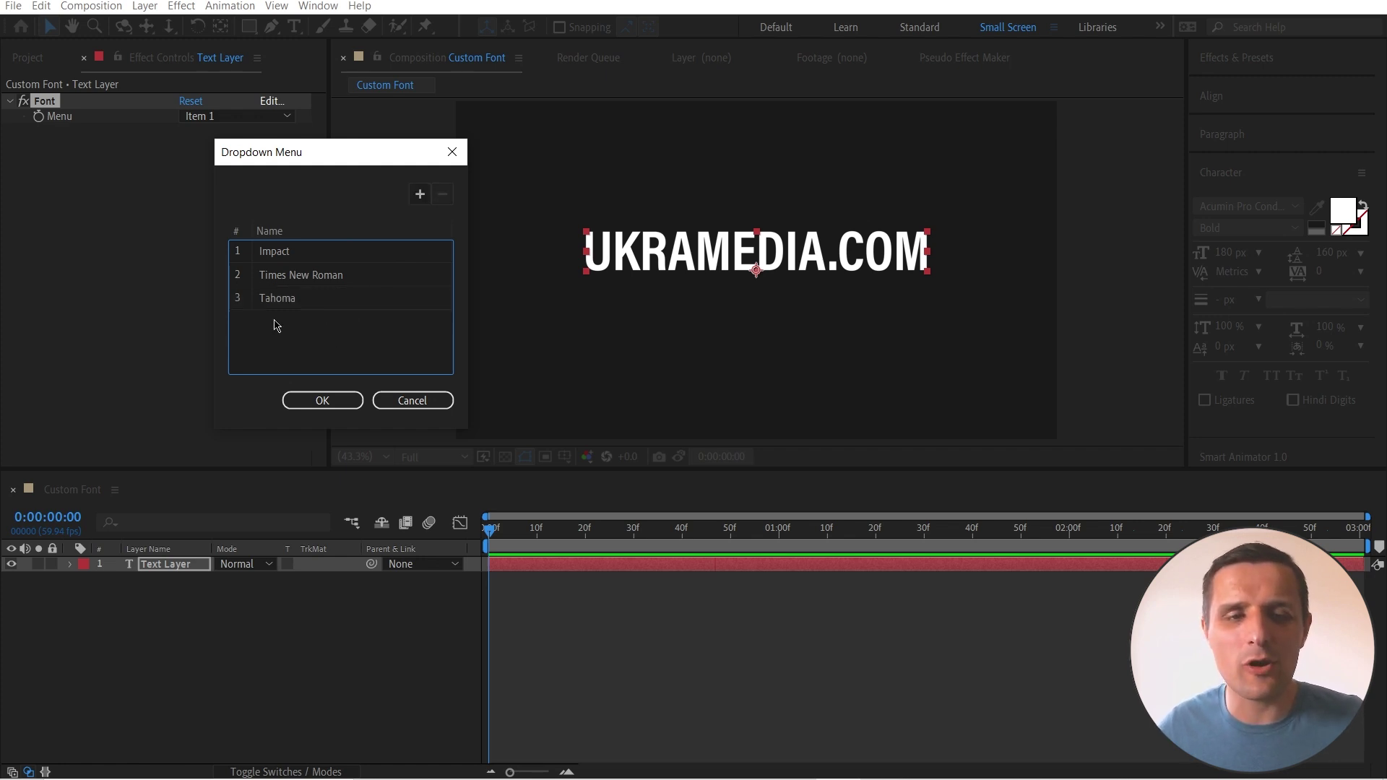
Confirm the entries and test the Font menu with Times New Roman and Tahoma.
left_click(322, 401)
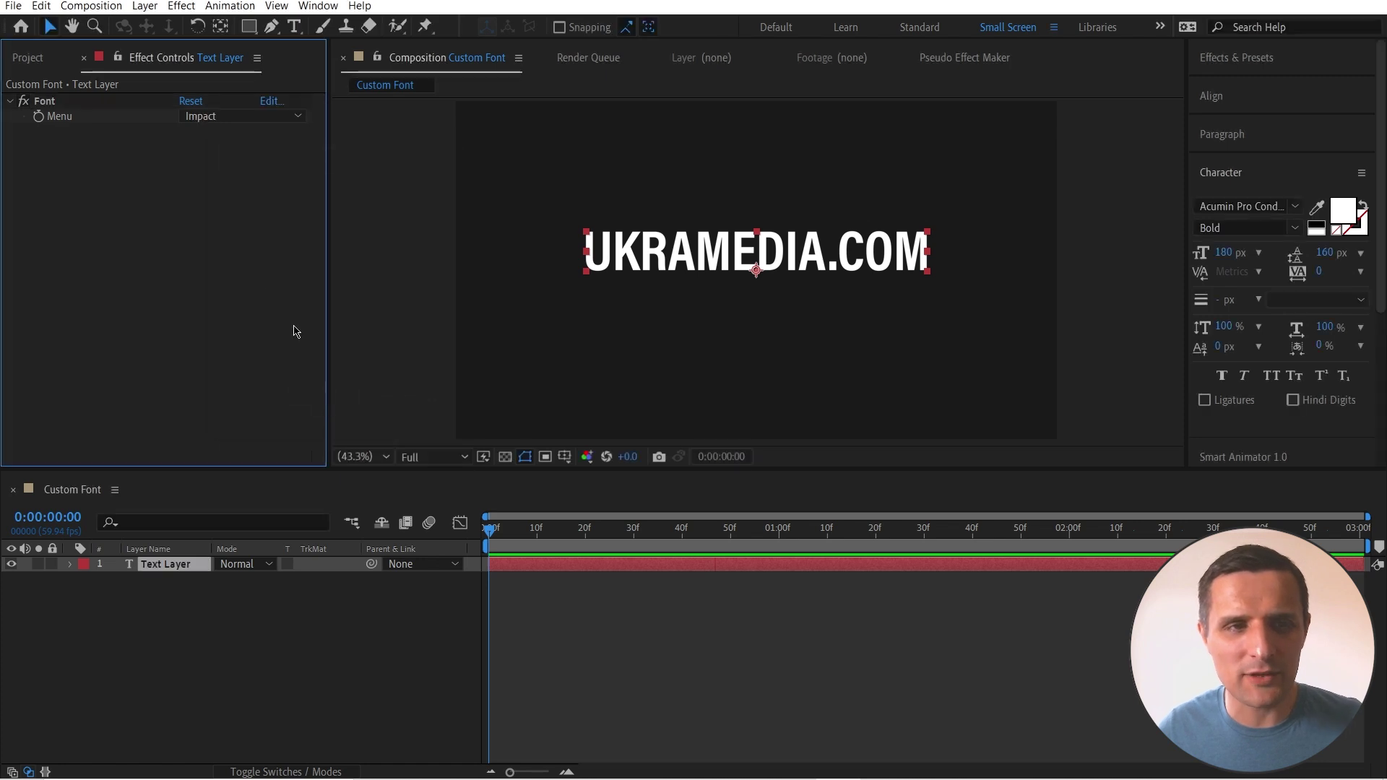
left_click(226, 117)
left_click(238, 151)
left_click(236, 118)
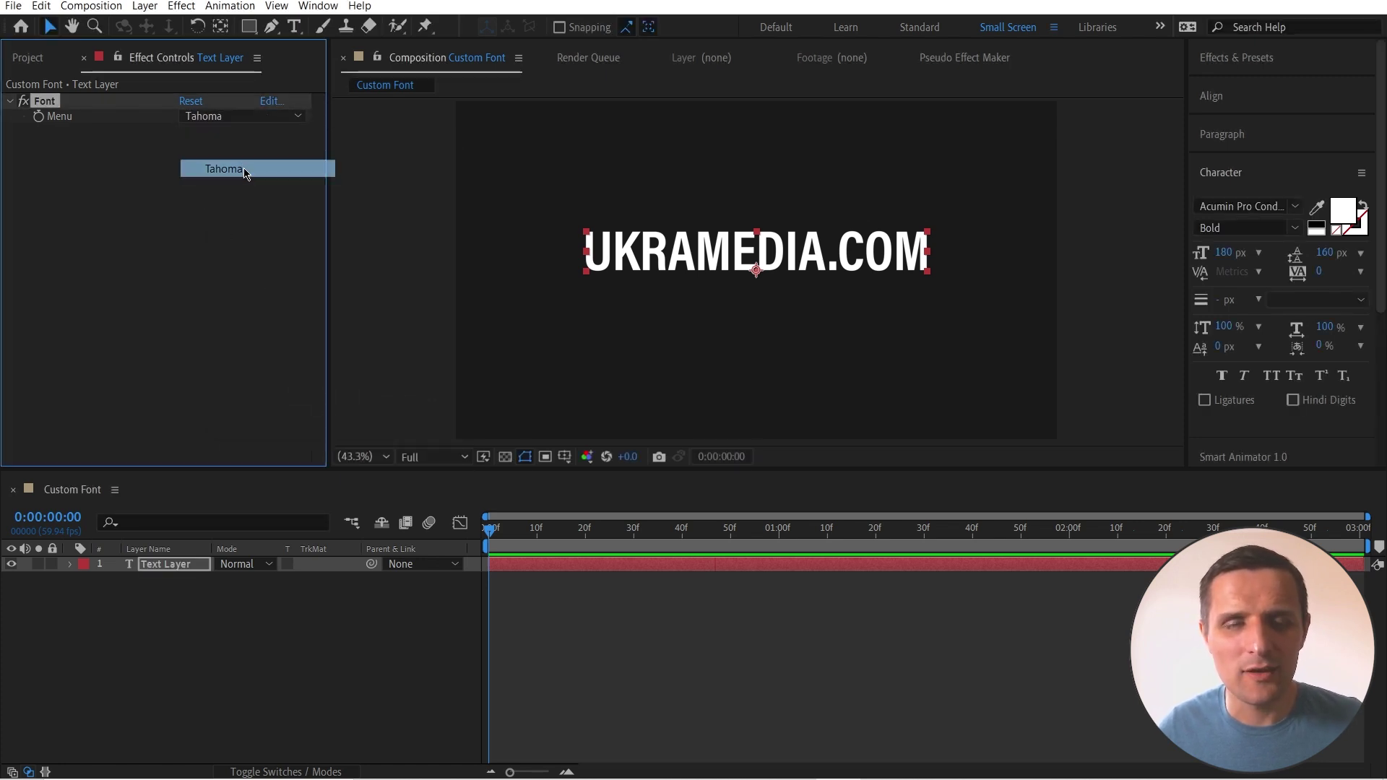
left_click(242, 169)
Set the Font menu back to Impact and expand the text layer's properties.
left_click(260, 117)
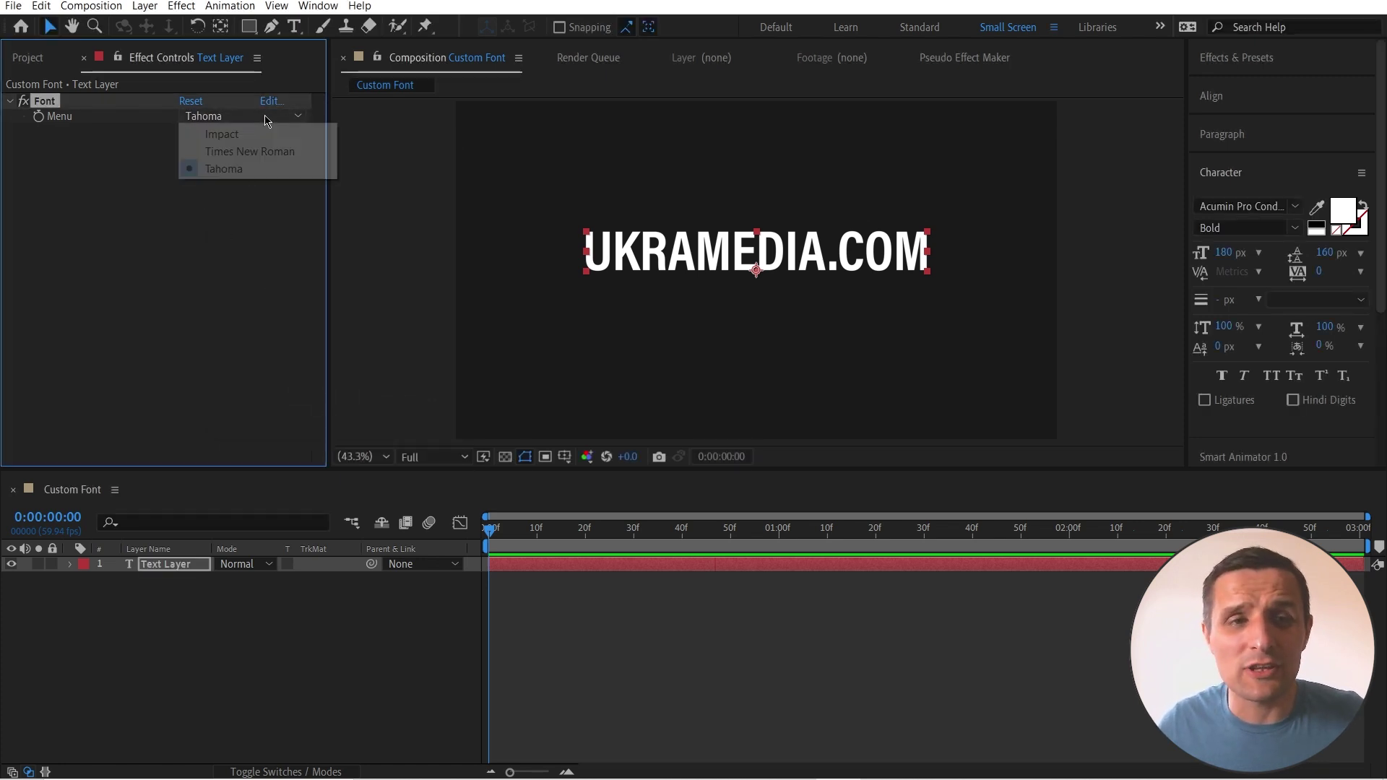
left_click(257, 135)
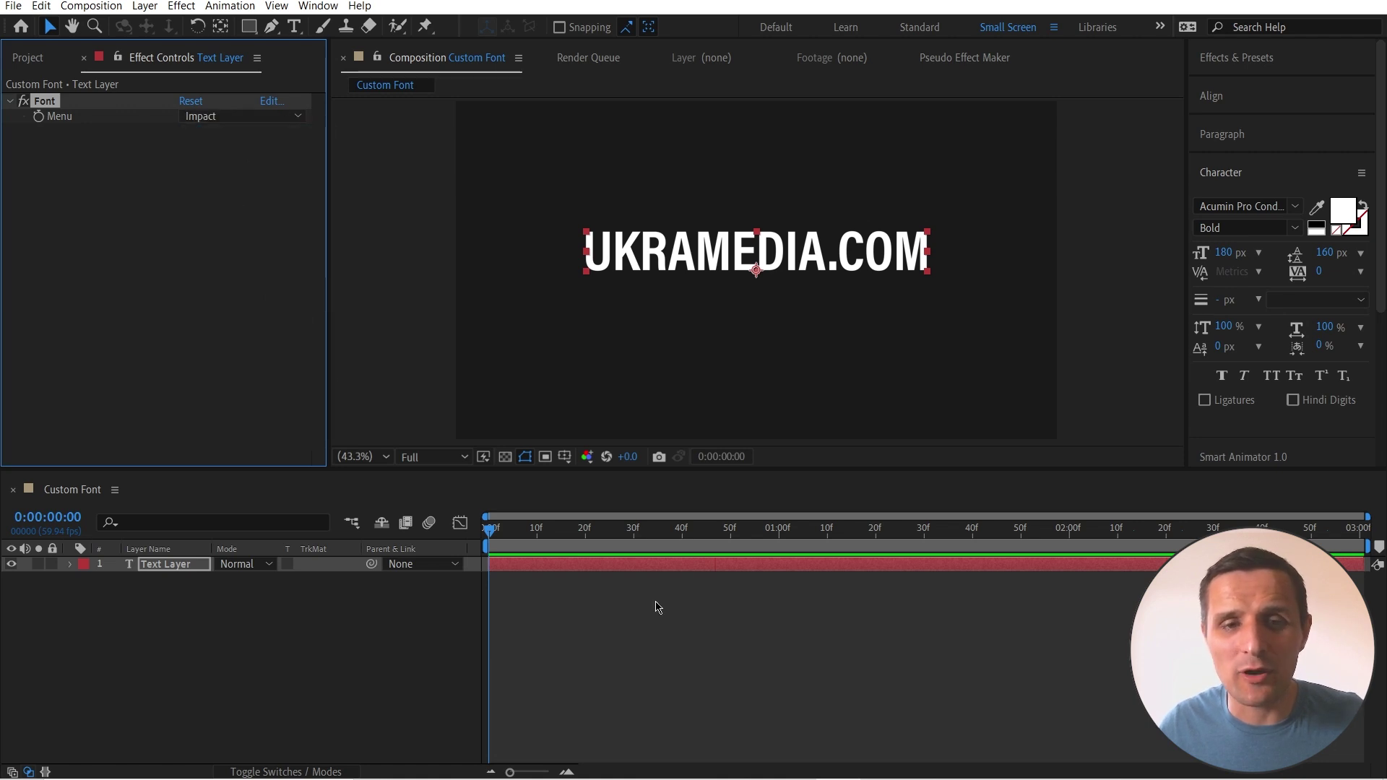
left_click(70, 564)
Add a Source Text expression assigning the Font effect's Menu .value to fontMenu.
left_click(186, 604)
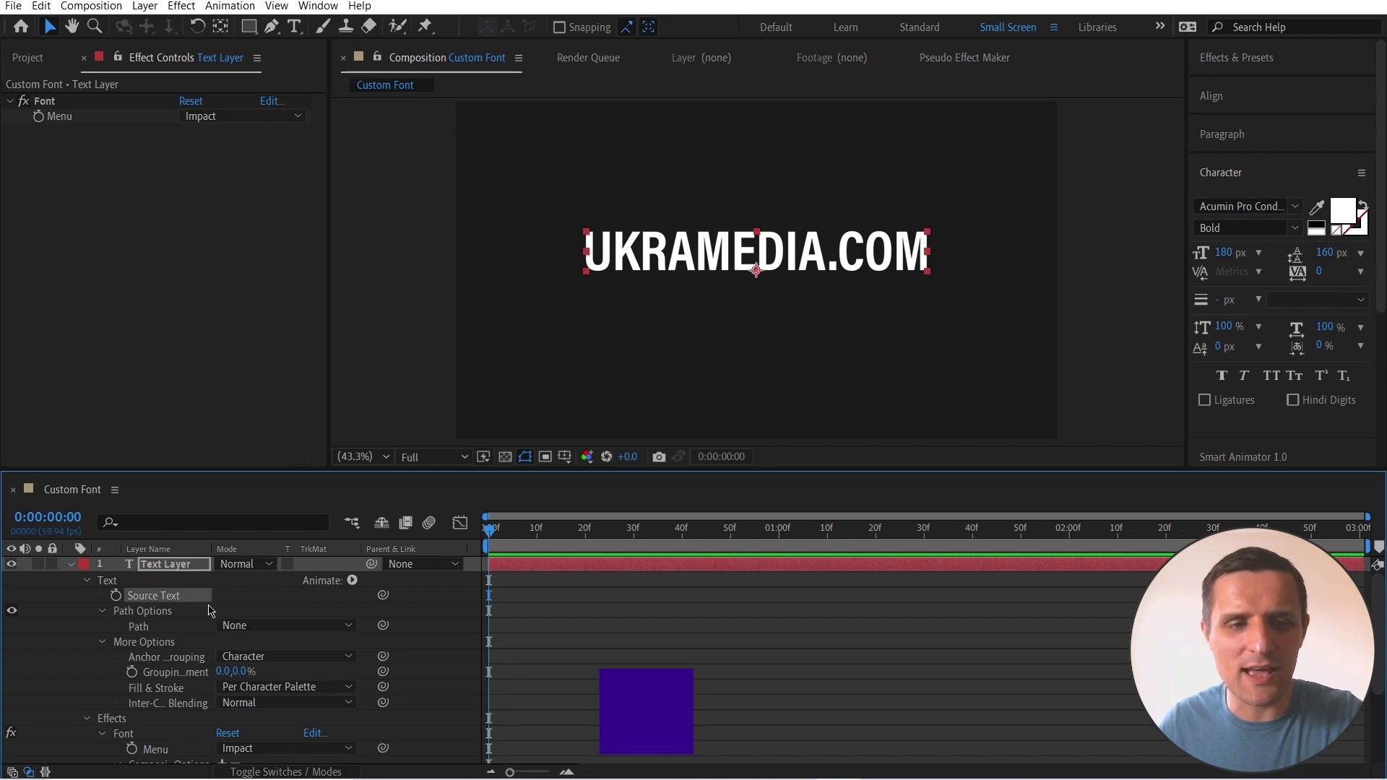
key("s")
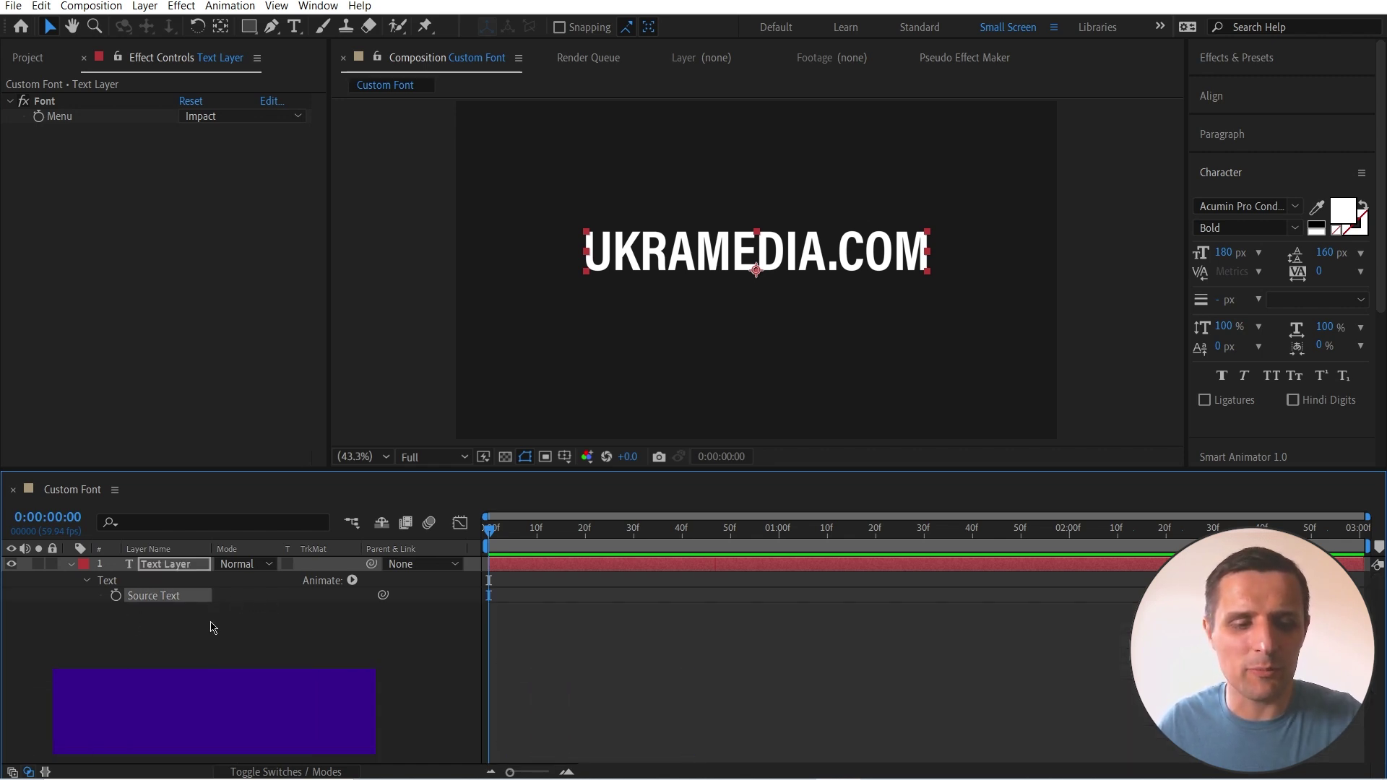
left_click(116, 595, "alt")
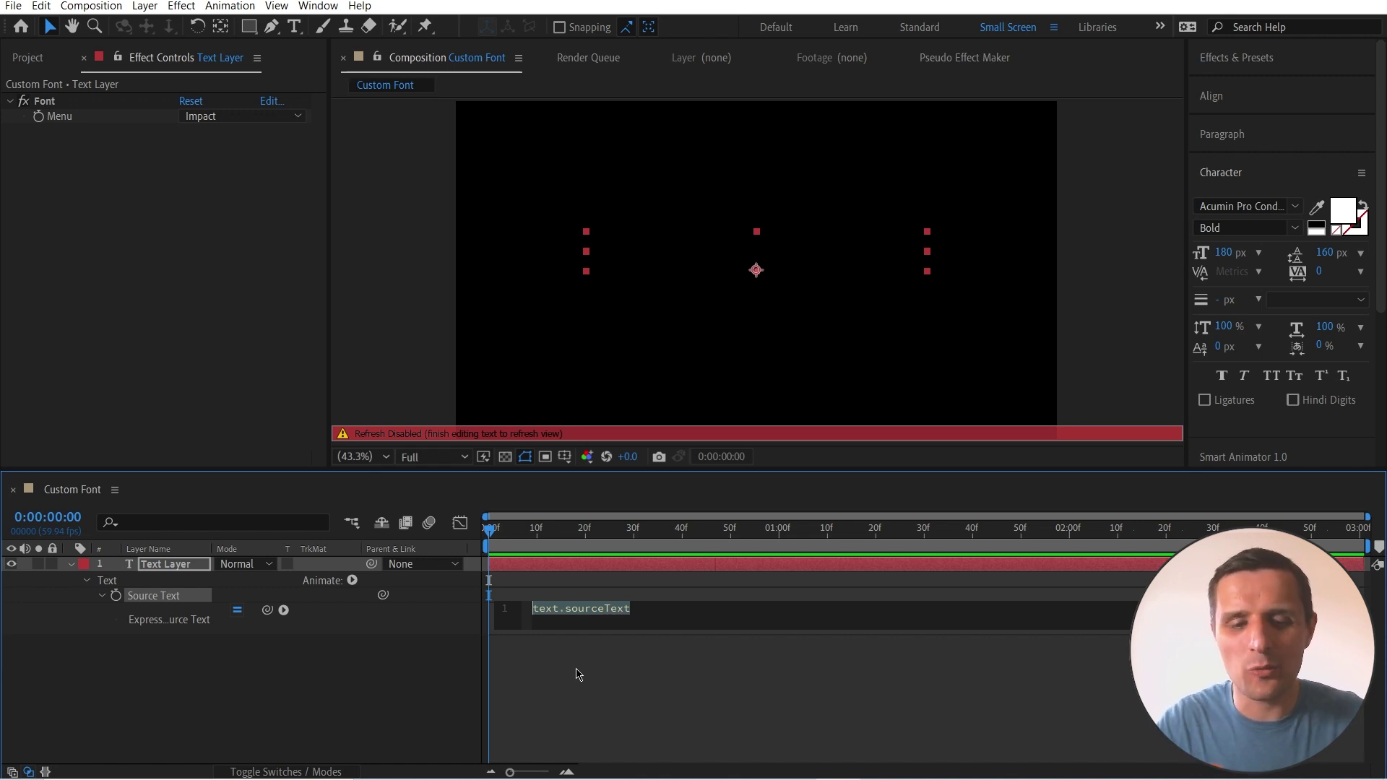
type("fontMenu =")
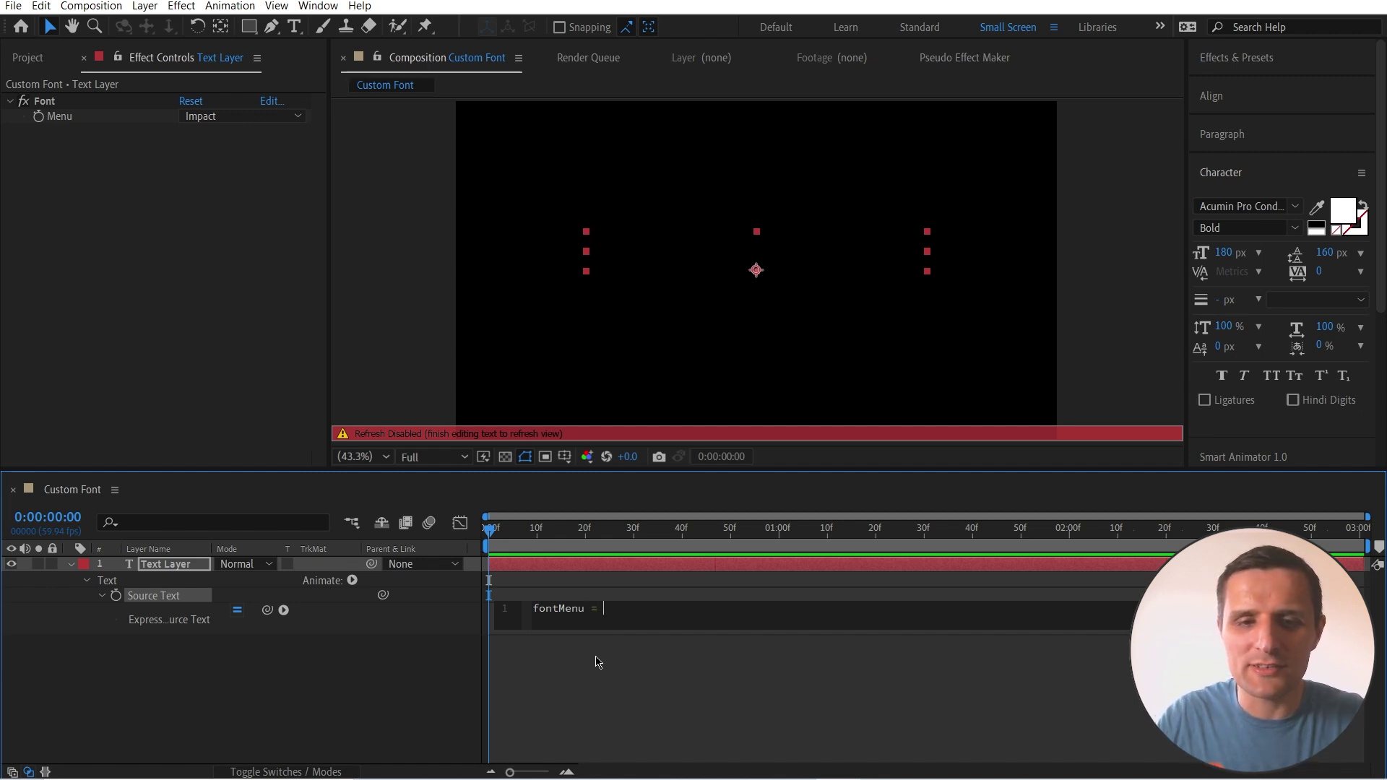
left_click_drag(267, 610, 96, 122)
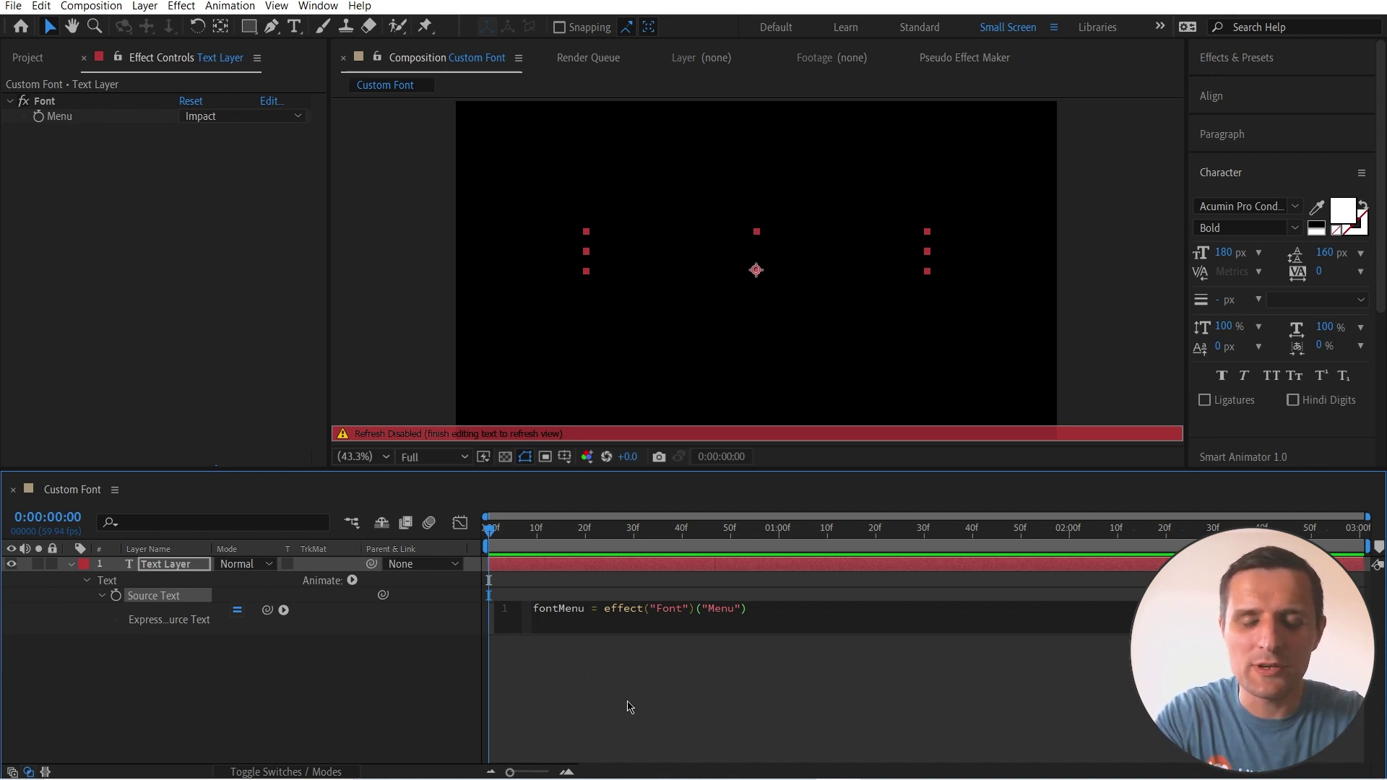
type(".value;")
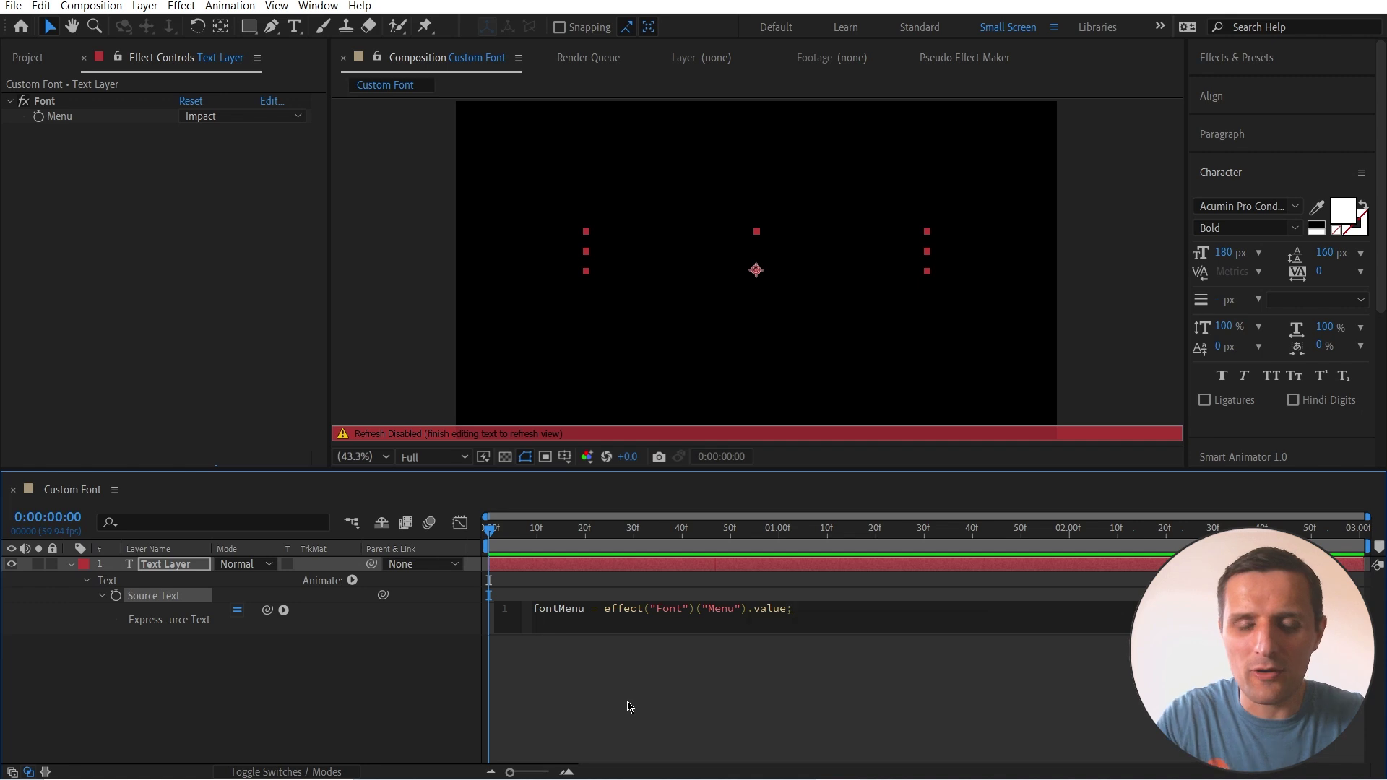
key("Return")
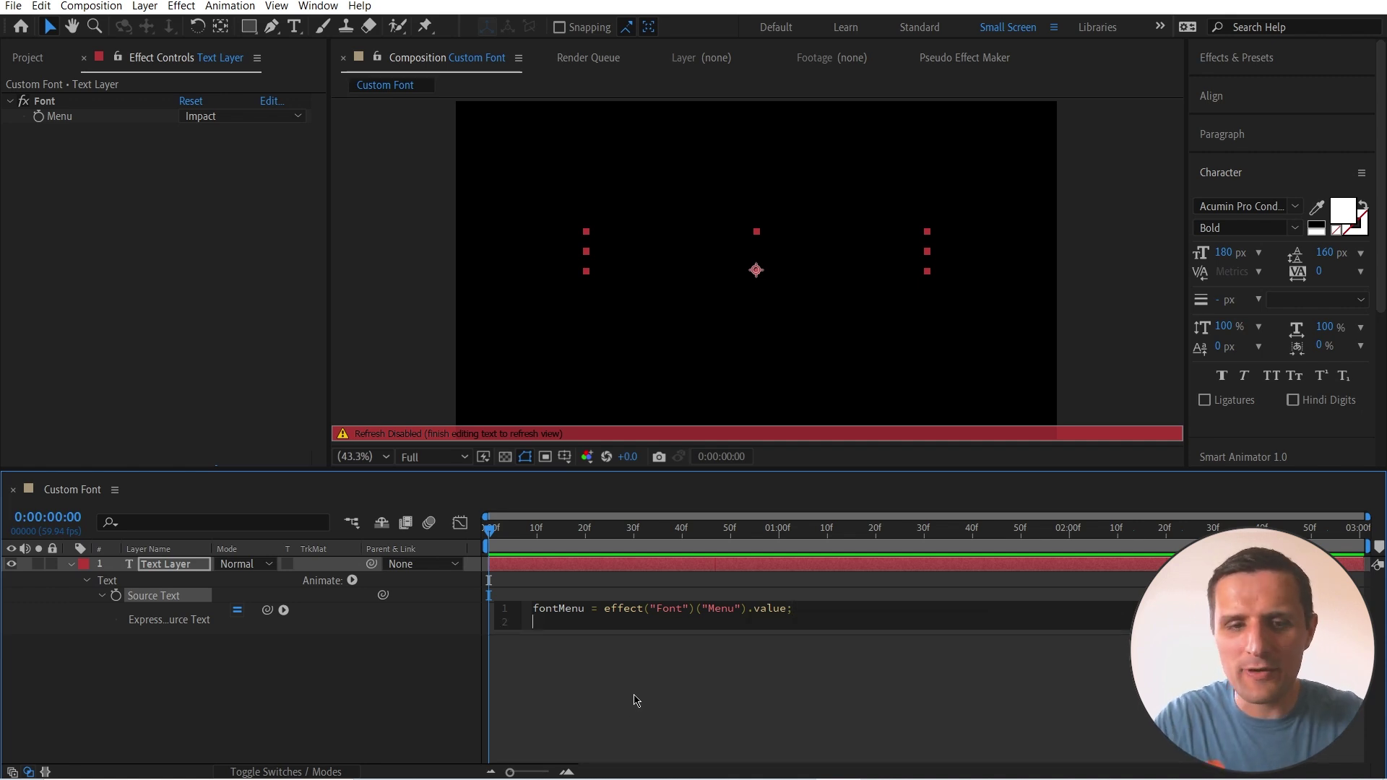
Copy fontMenu onto line 2 so the expression returns it and the text shows 1.
double_click(557, 609)
key("ctrl+c")
left_click(597, 627)
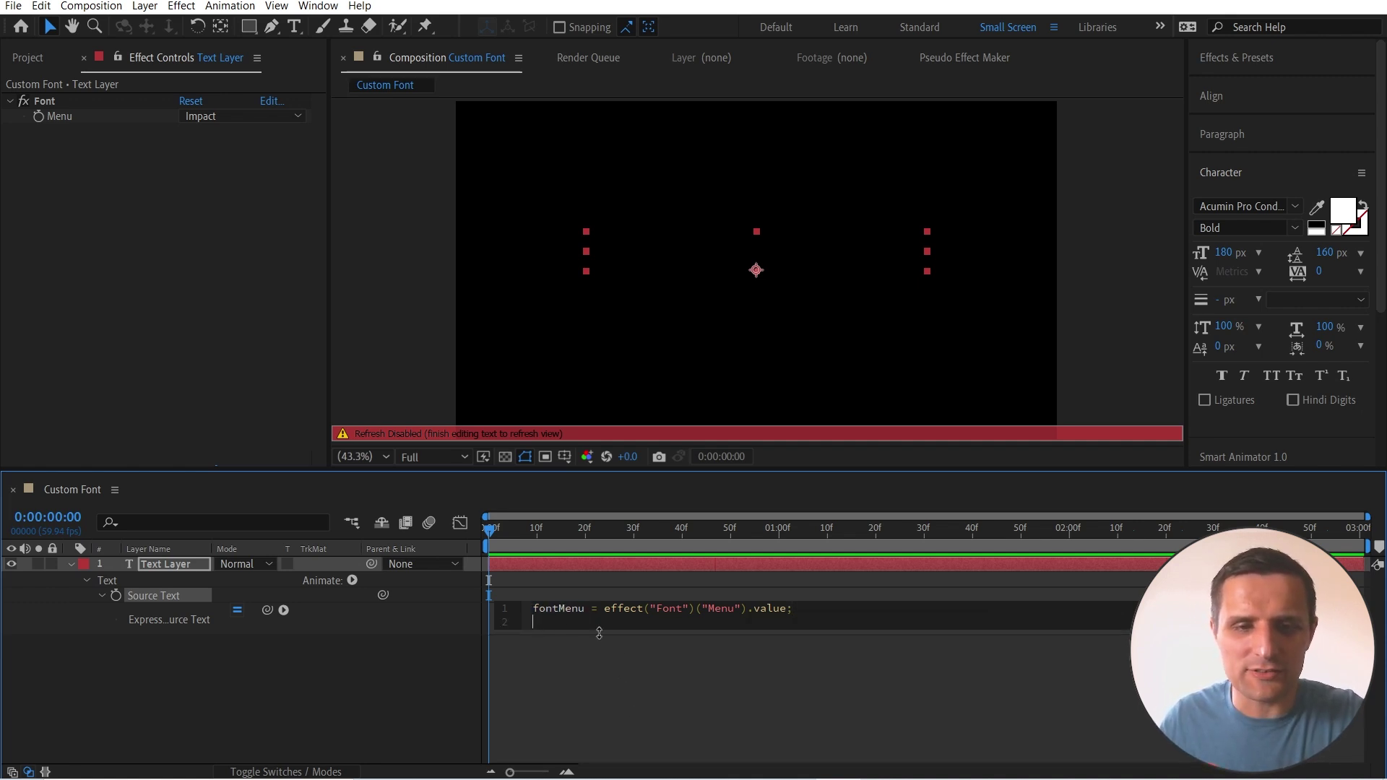
key("ctrl+v")
left_click(636, 684)
Switch the Font menu back and forth between Impact and Times New Roman to test the text's number.
left_click(207, 117)
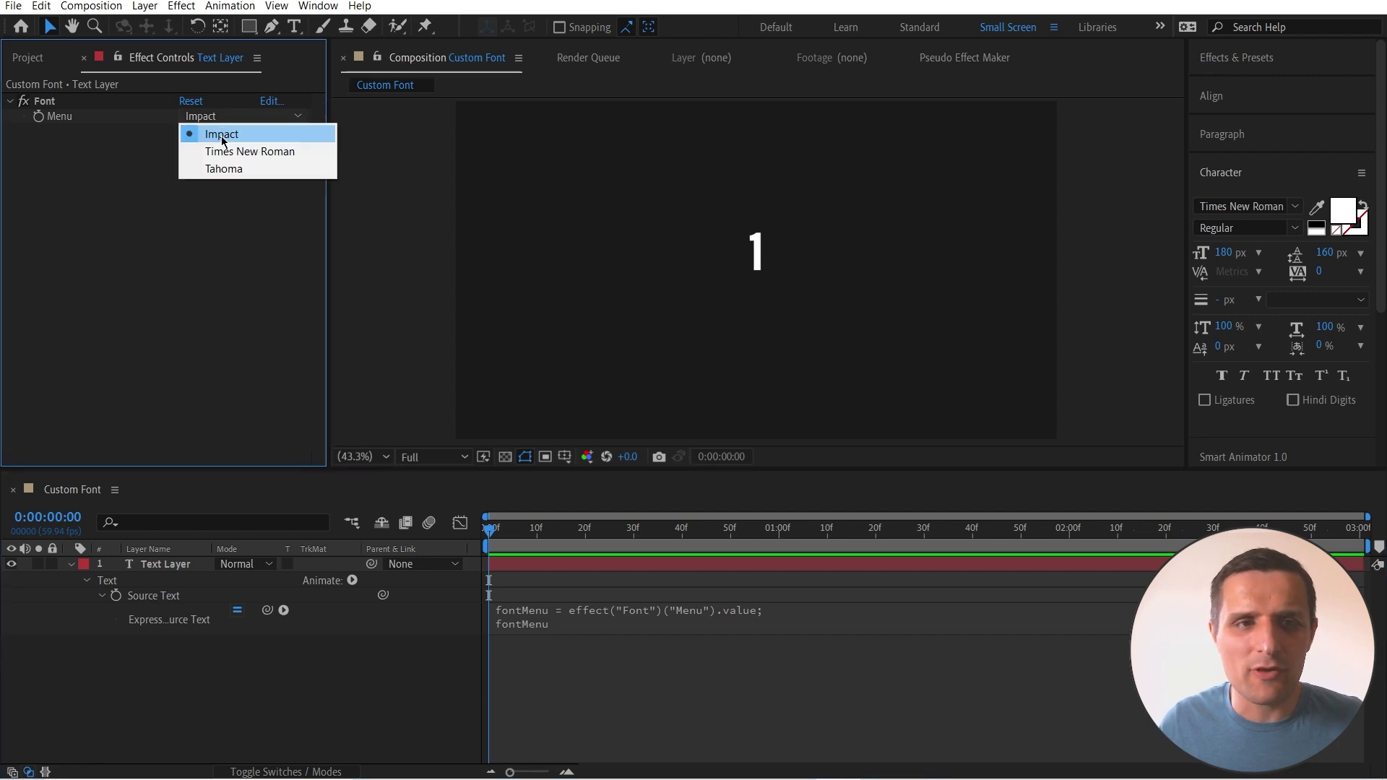
left_click(216, 147)
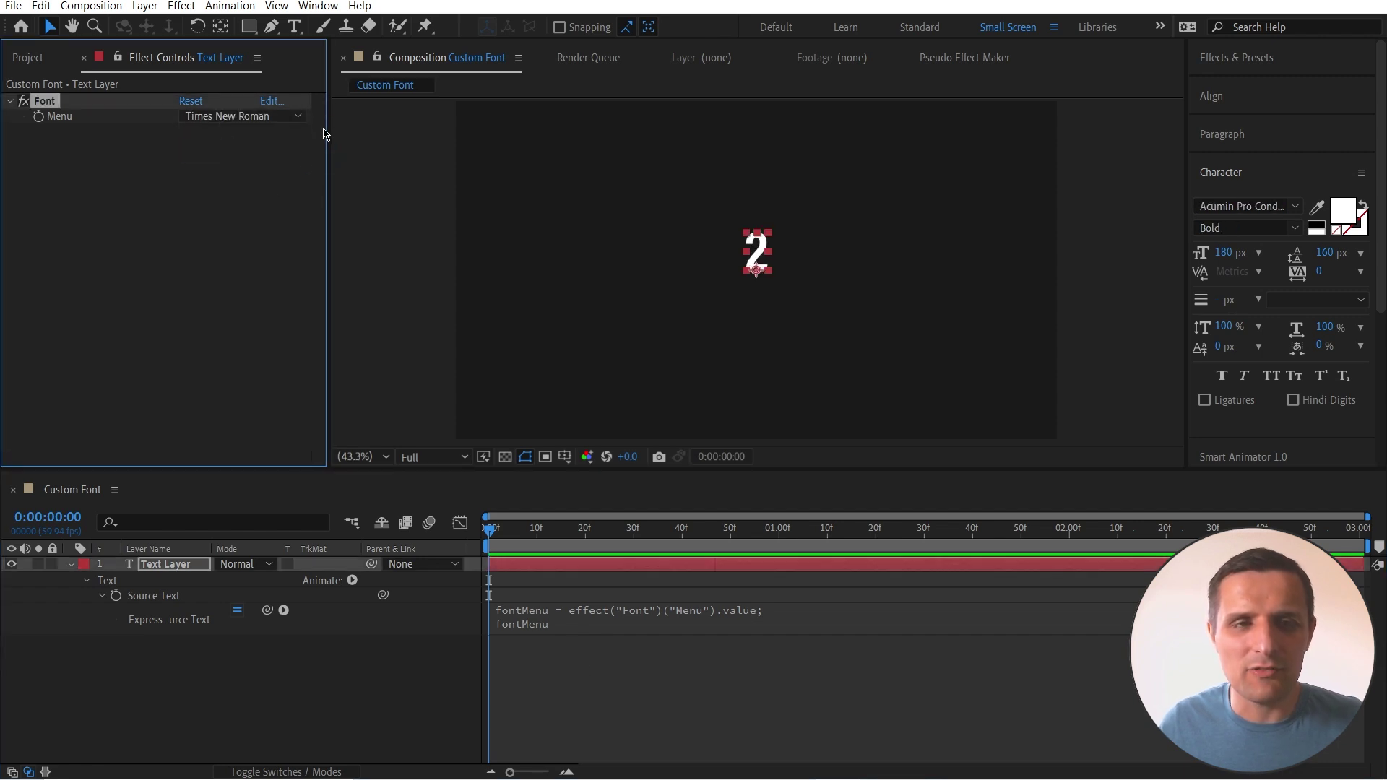
left_click(246, 117)
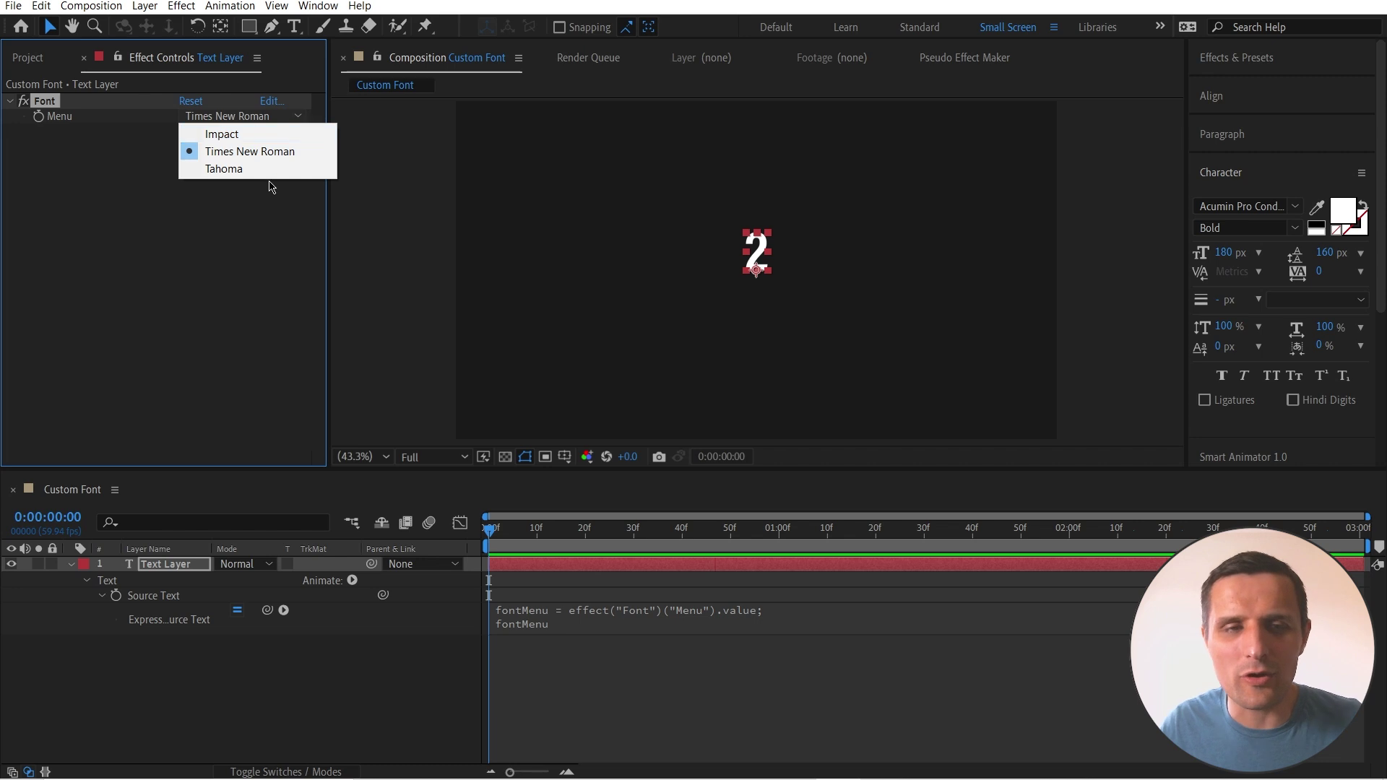
left_click(266, 228)
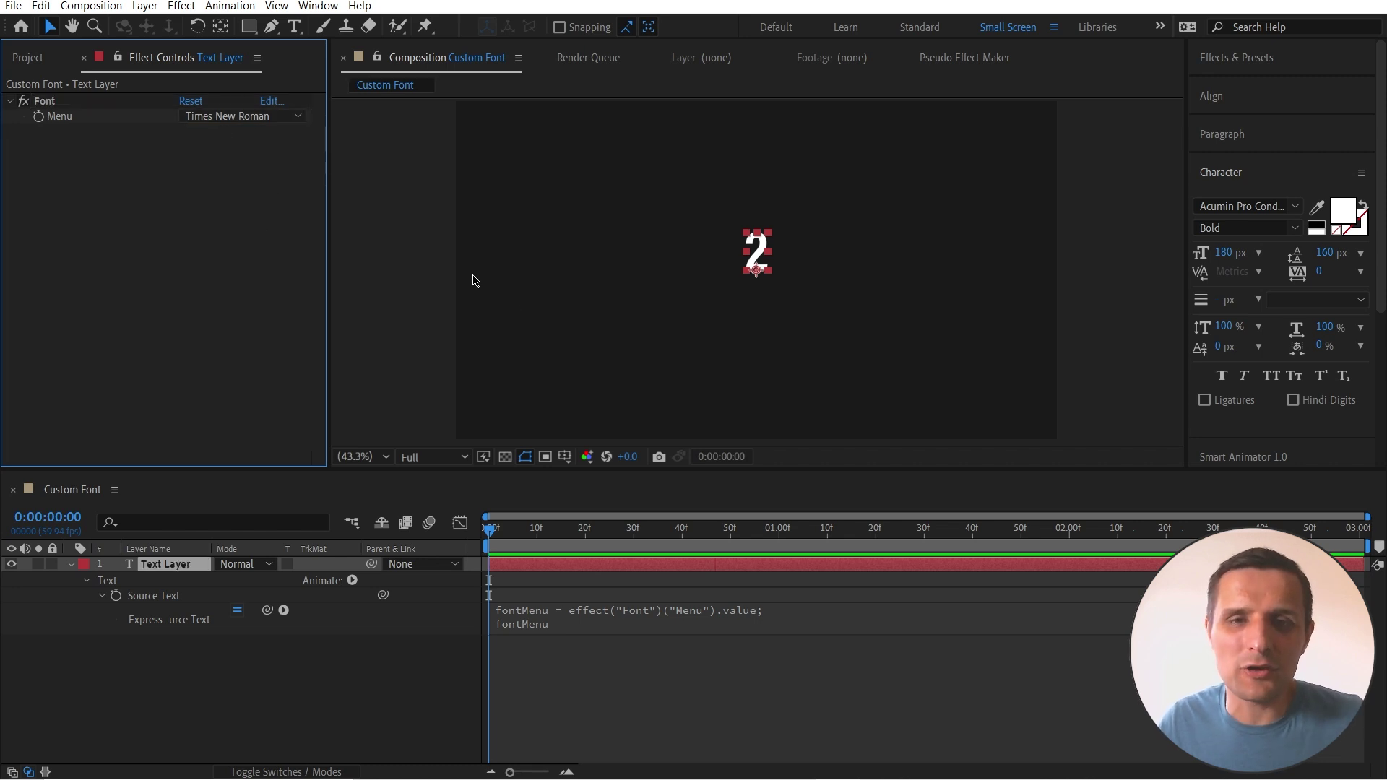
left_click(284, 116)
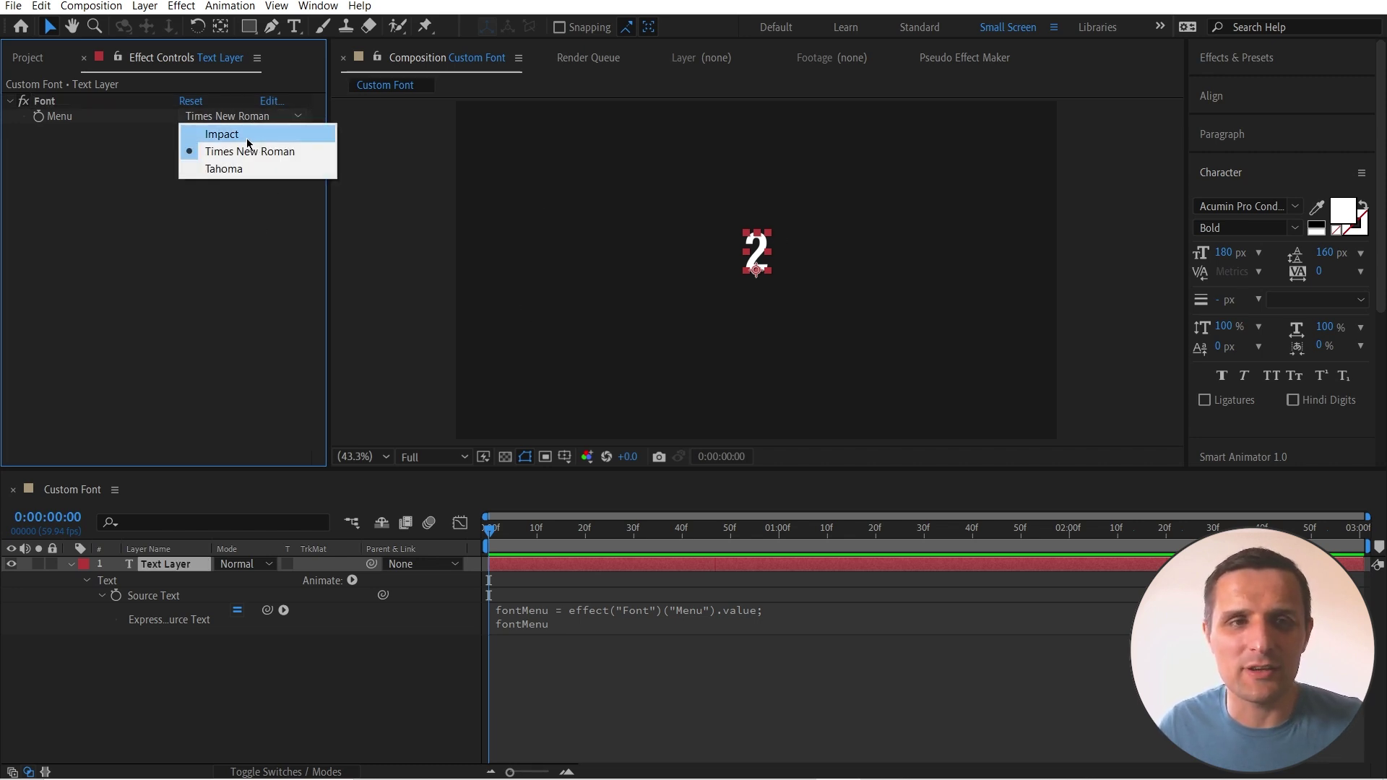
left_click(217, 135)
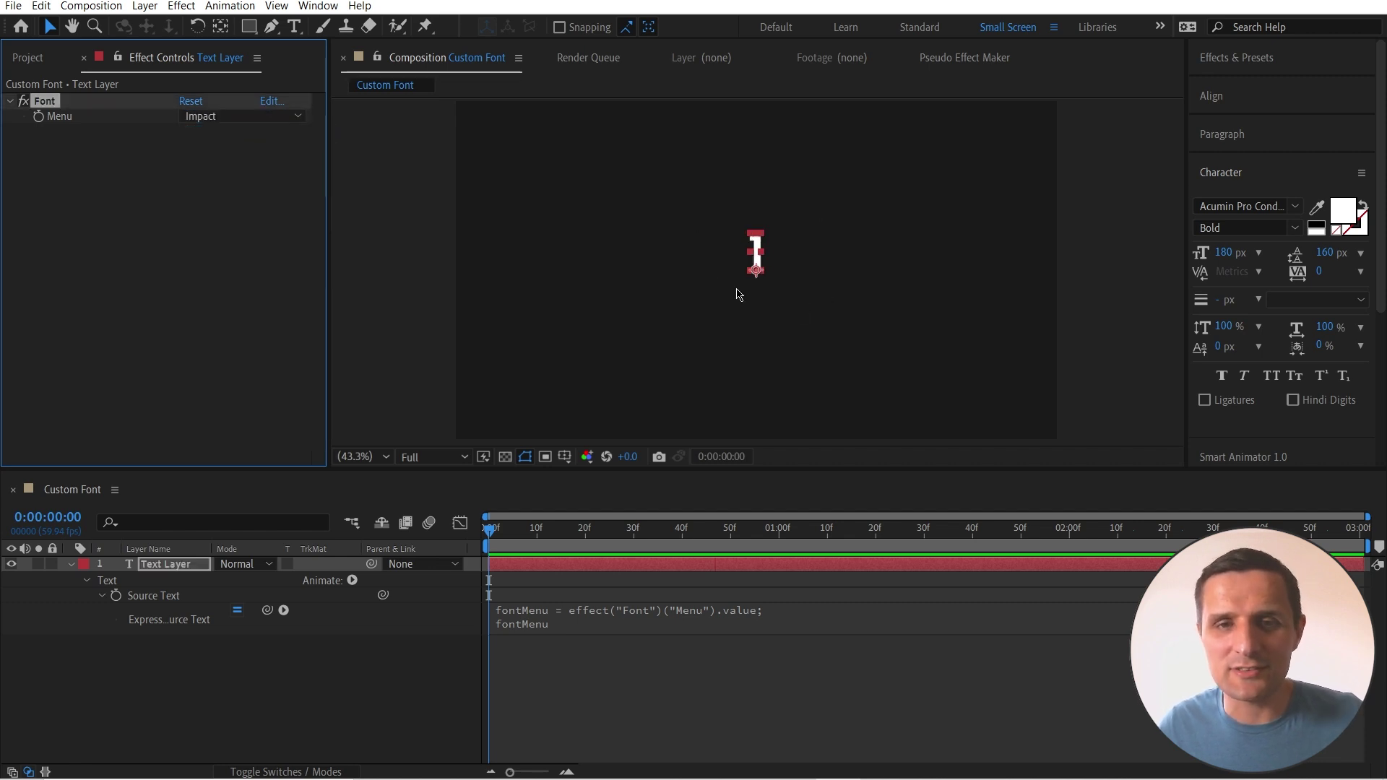
left_click(258, 117)
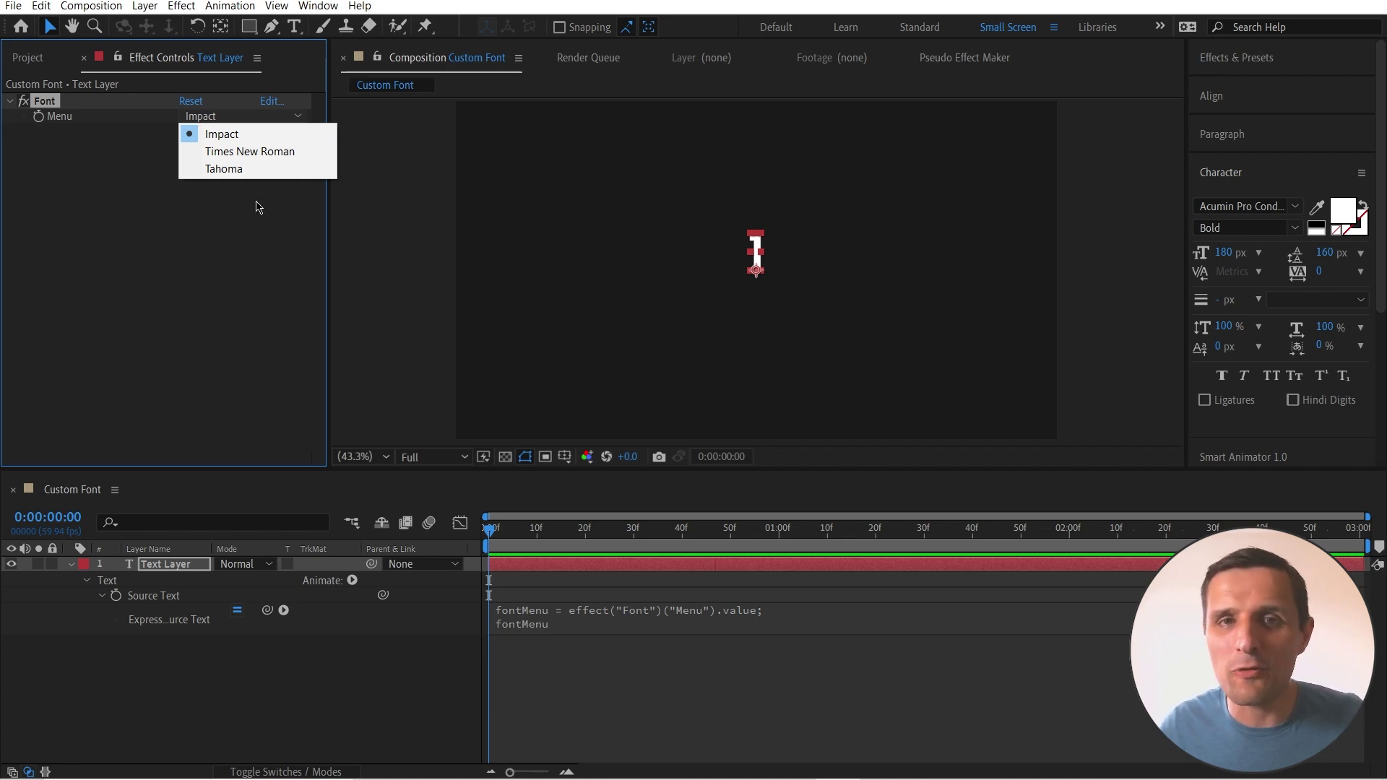
left_click(244, 152)
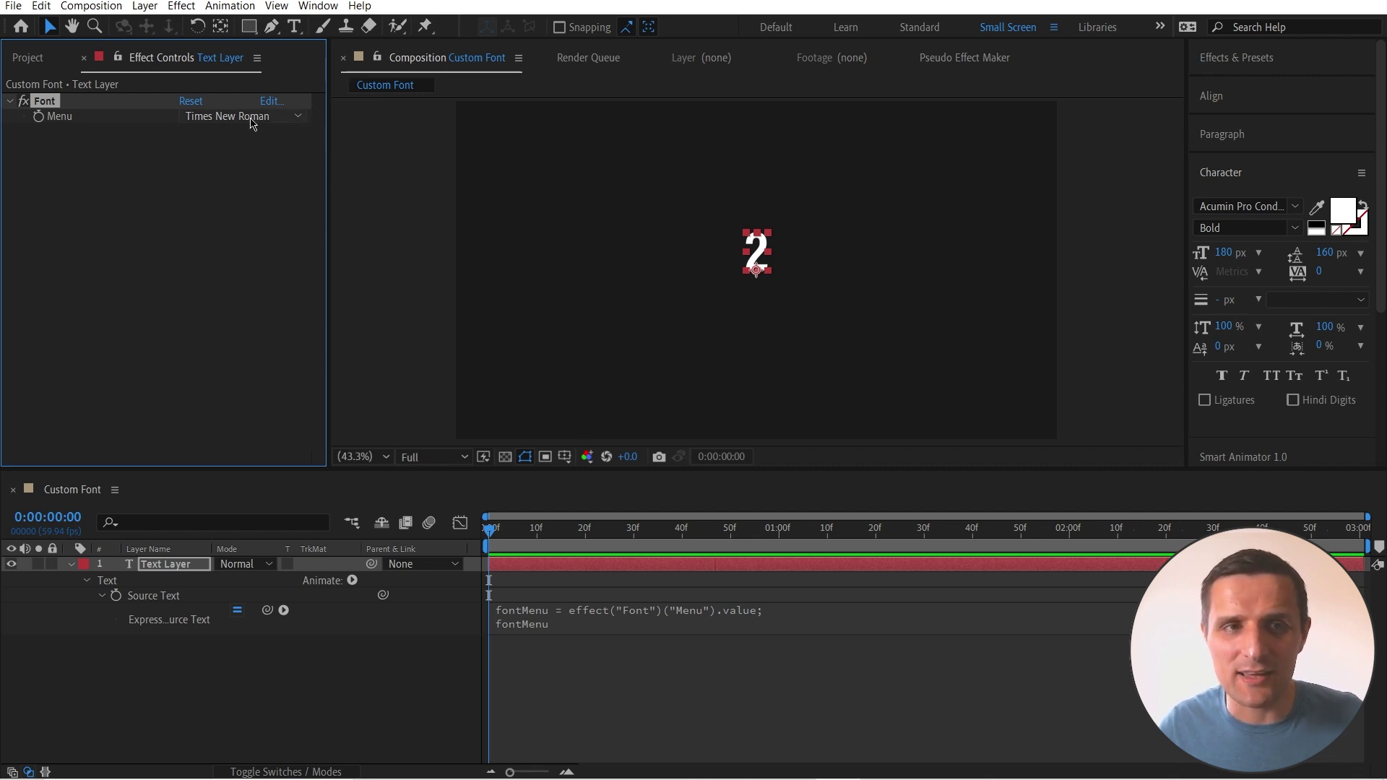
left_click(244, 117)
left_click(221, 135)
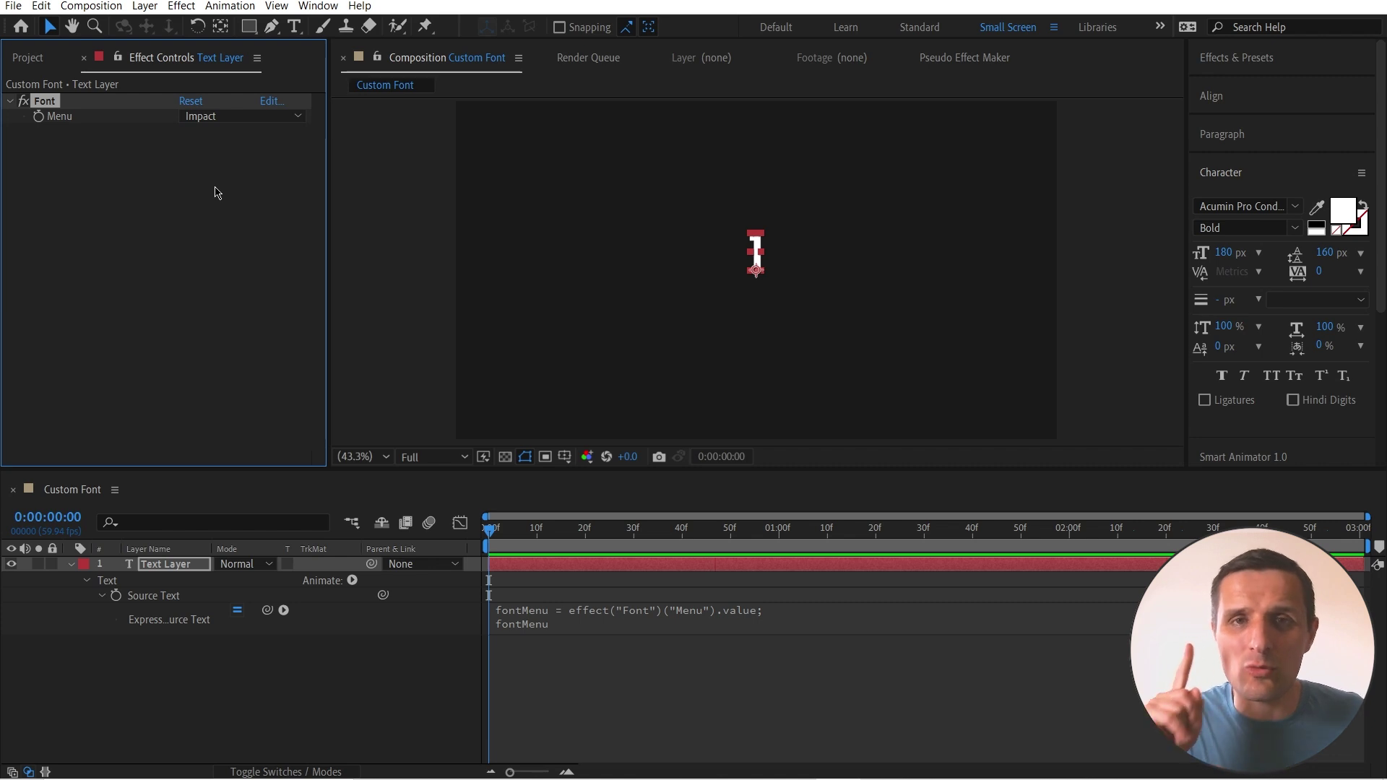
Set the Font menu to Impact, then Times New Roman, finally leaving it on Tahoma (text shows 3).
left_click(264, 119)
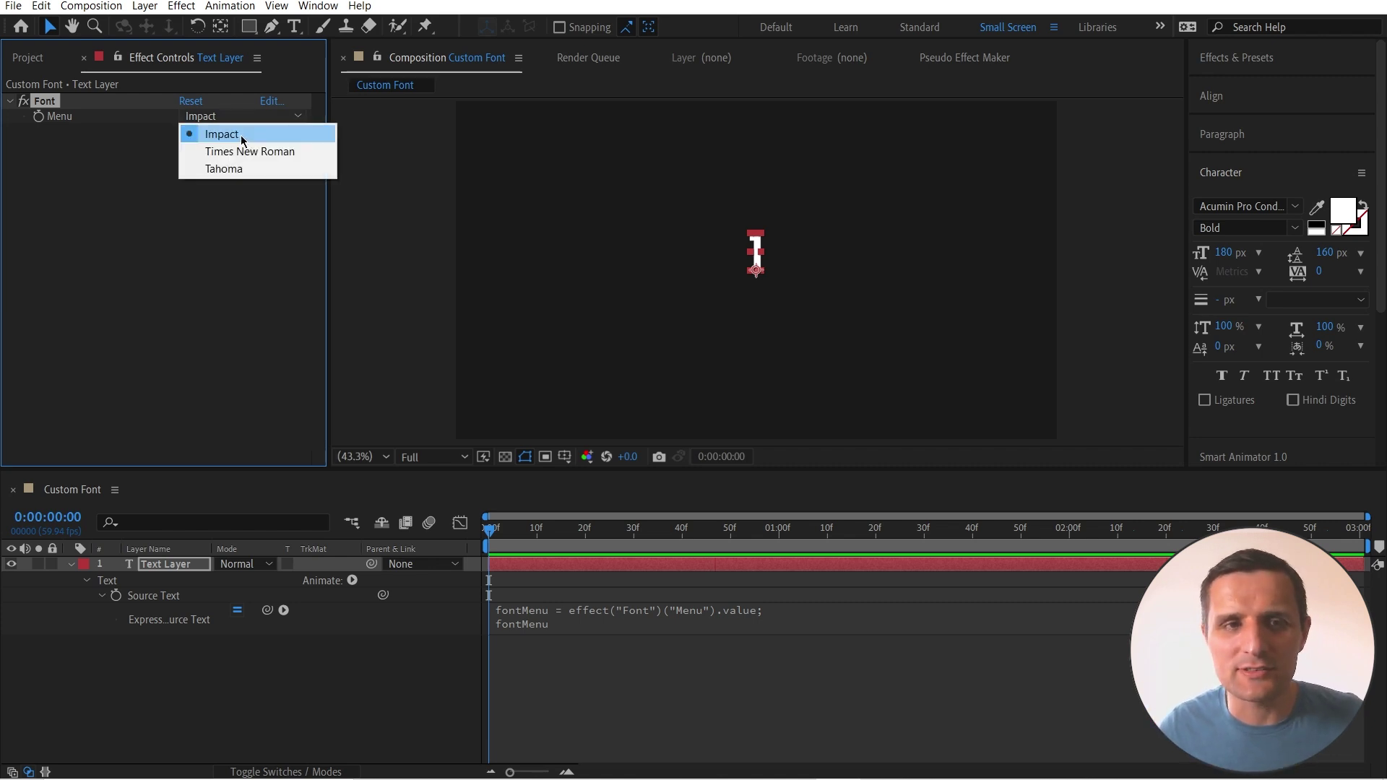
left_click(214, 135)
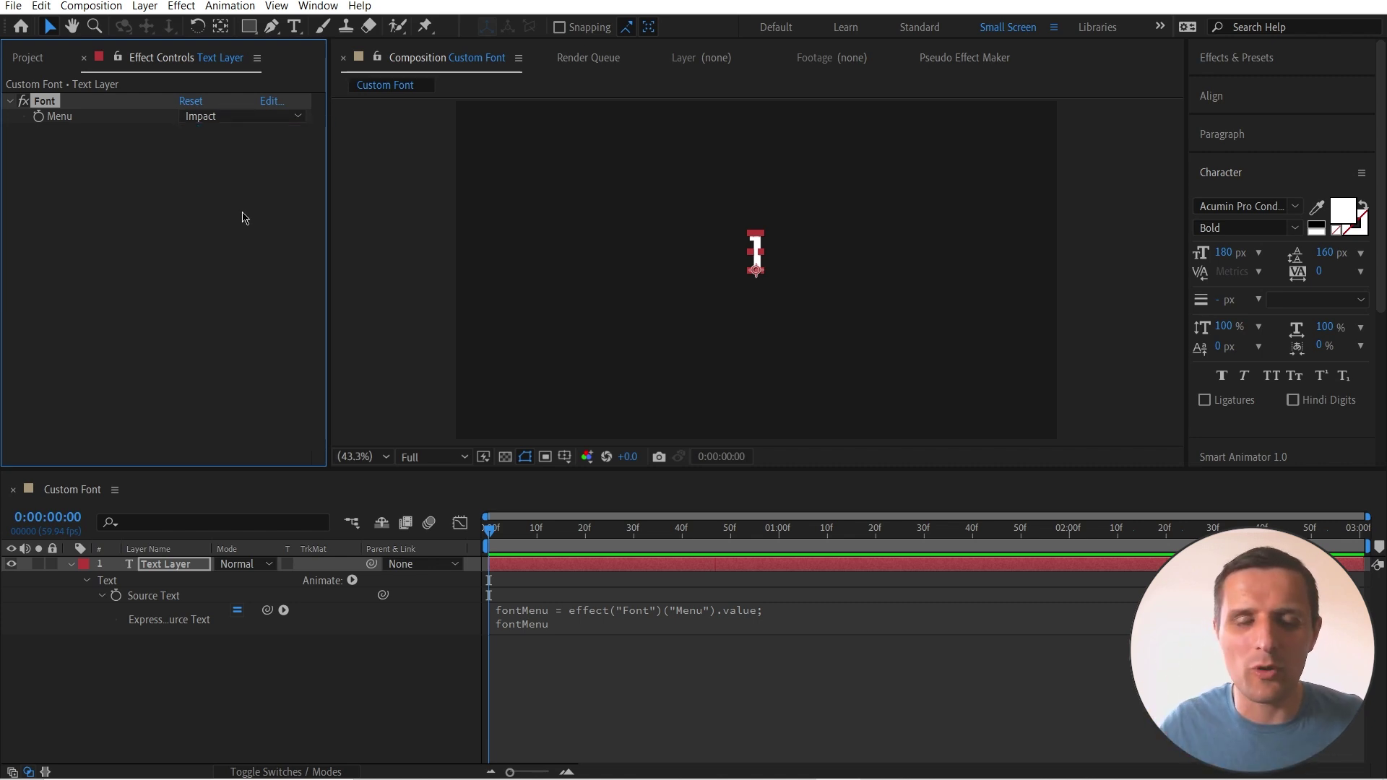
left_click(205, 117)
left_click(212, 150)
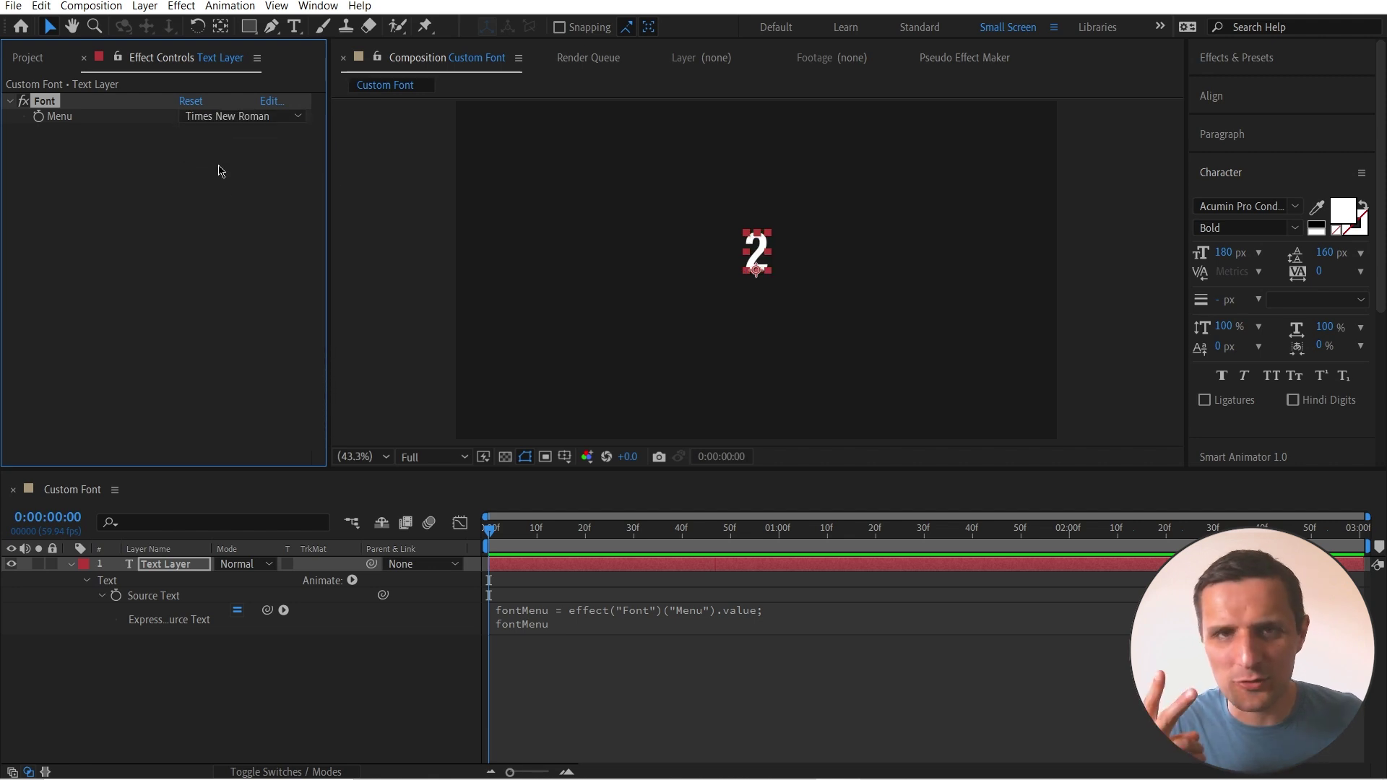
left_click(217, 117)
left_click(240, 168)
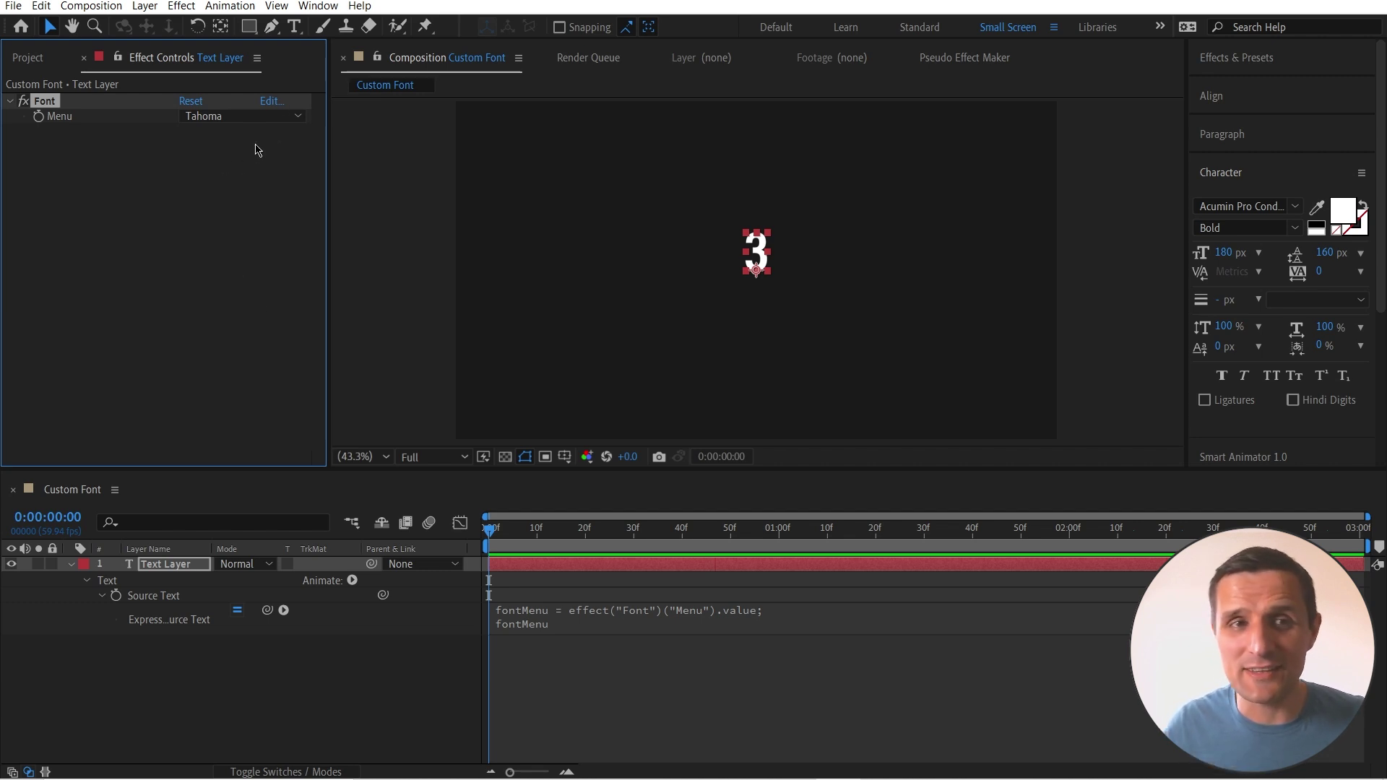
left_click(246, 115)
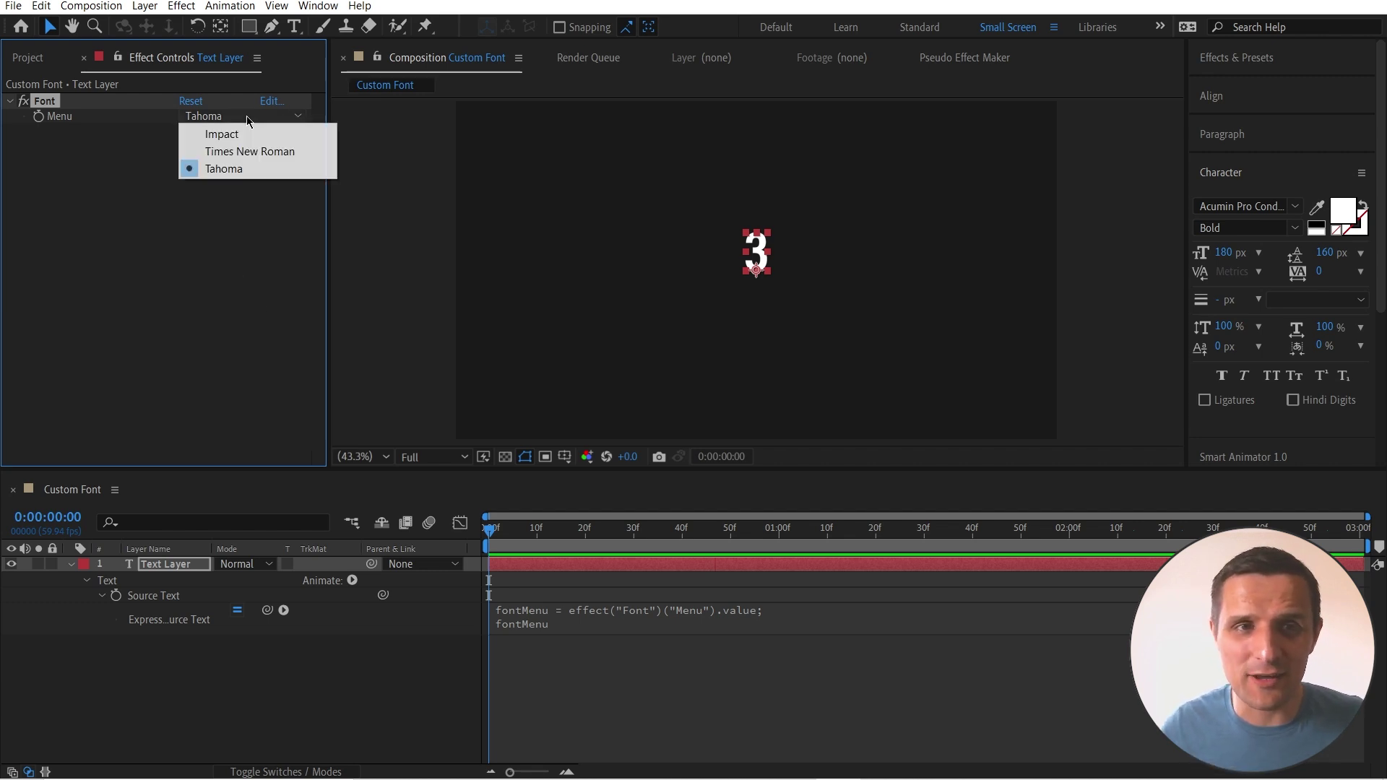
left_click(281, 237)
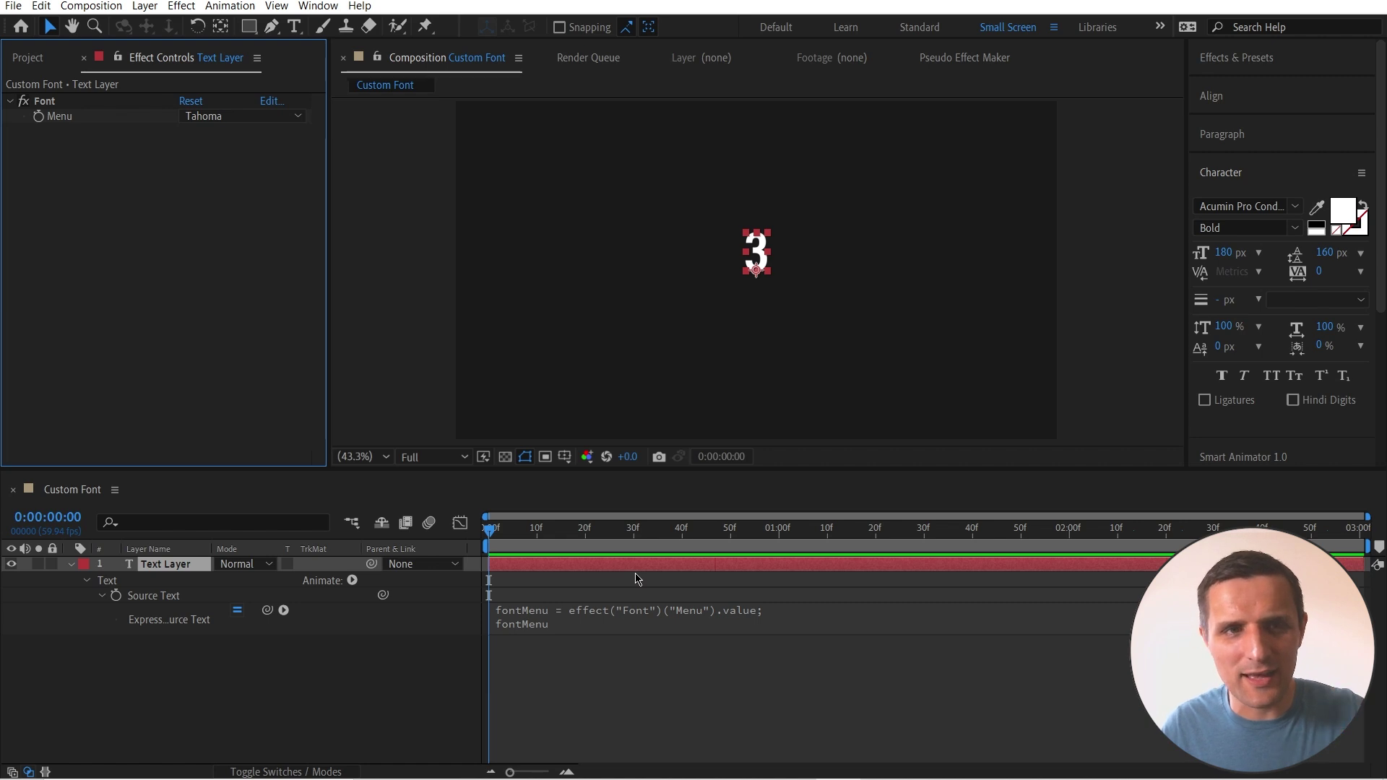
left_click(604, 625)
Overwrite fontMenu on expression line 2 with the typed name fontList.
left_click_drag(638, 626, 484, 620)
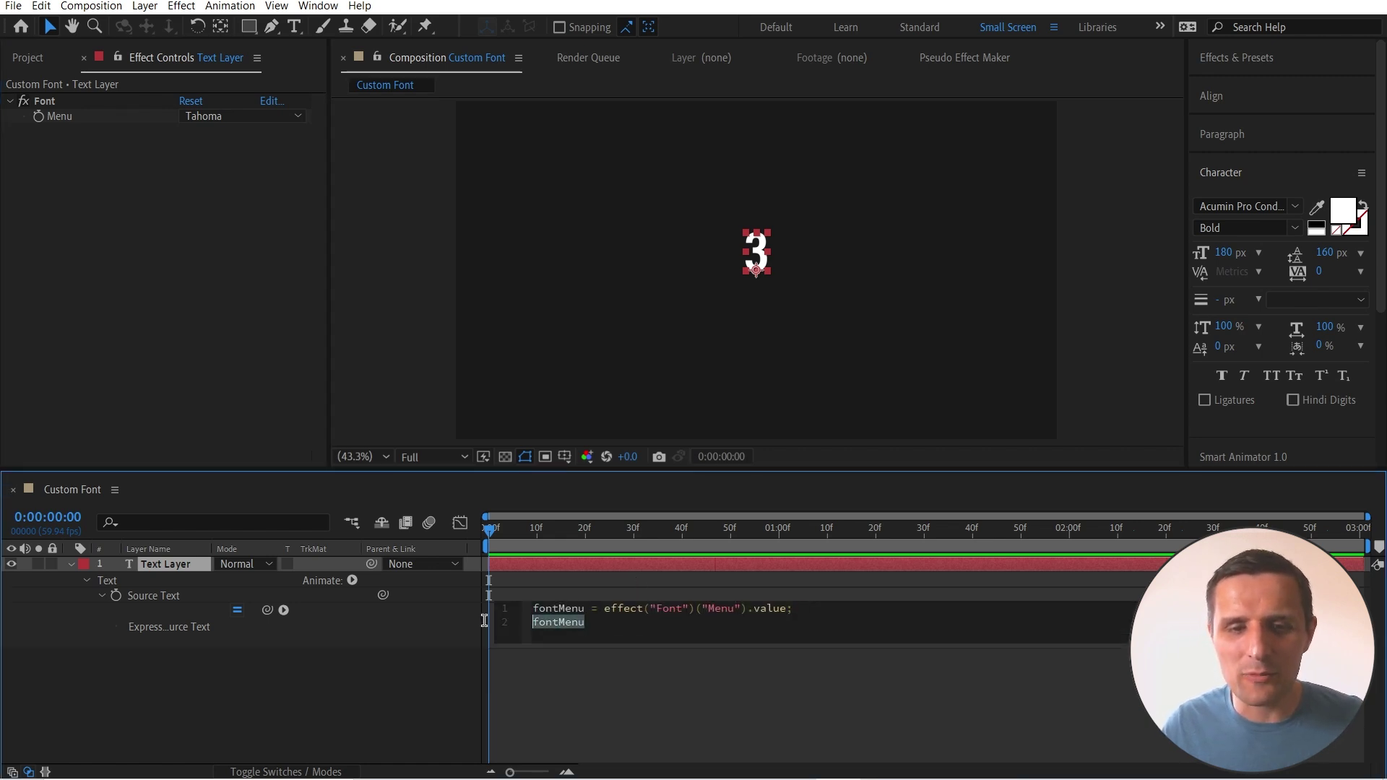
type("fontLi")
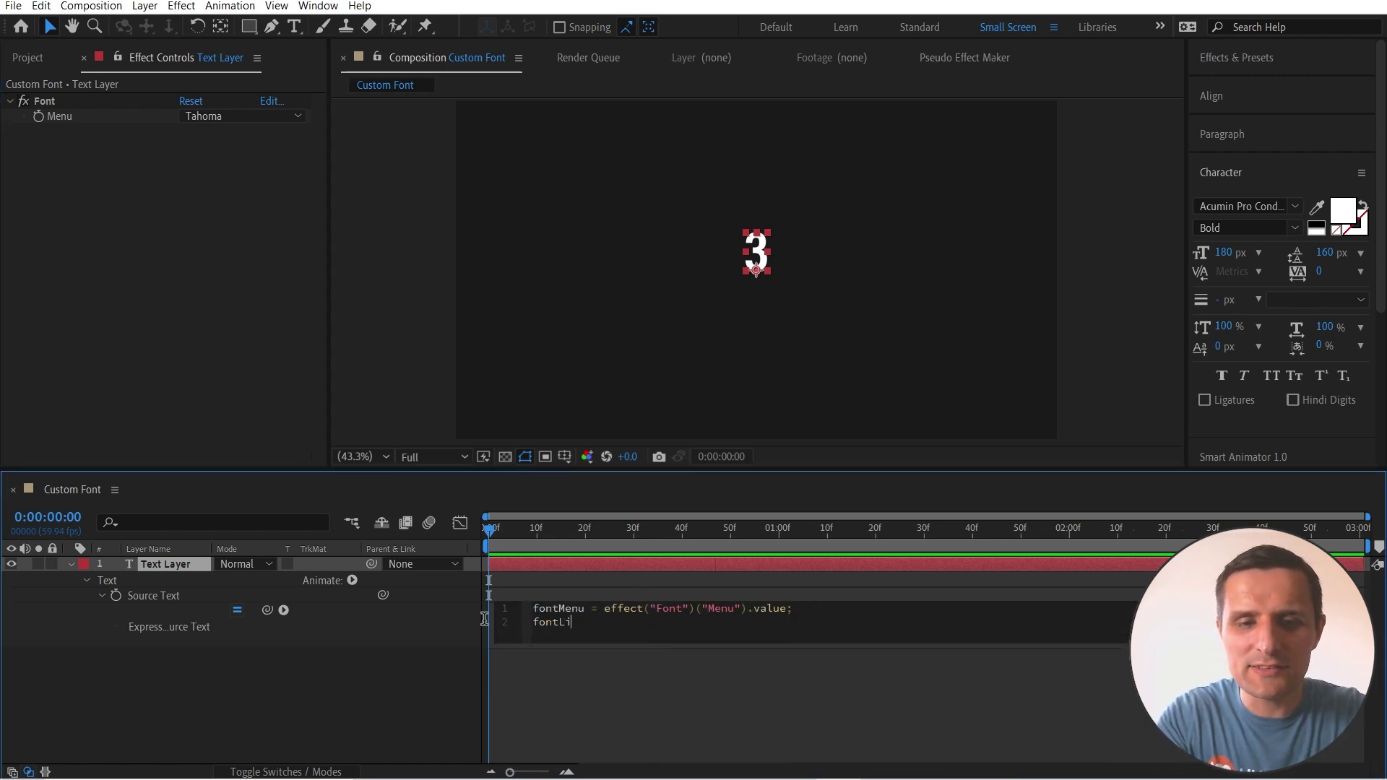
type("st")
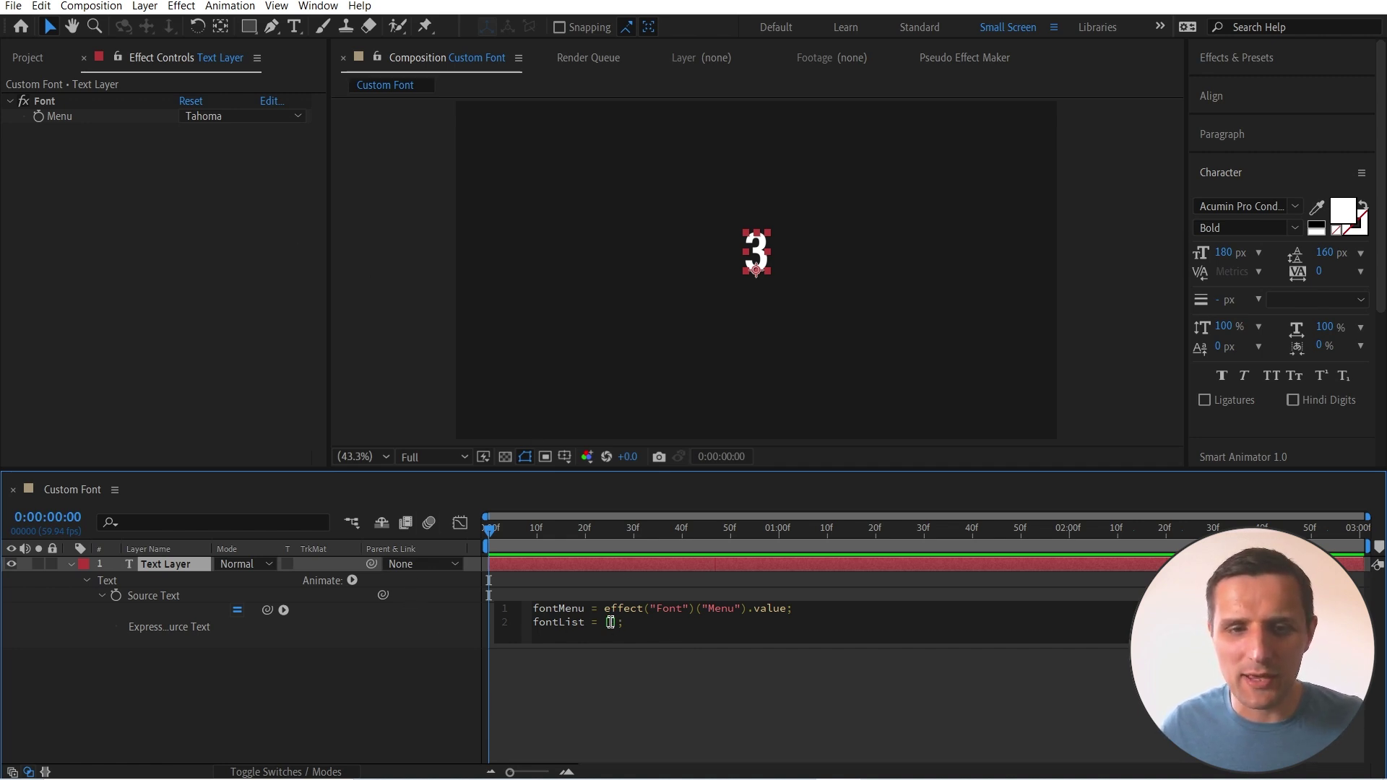
Use the expression menu's Text > Font picker to insert "Impact" into the fontList array, then select it.
left_click(283, 610)
mouse_move(340, 581)
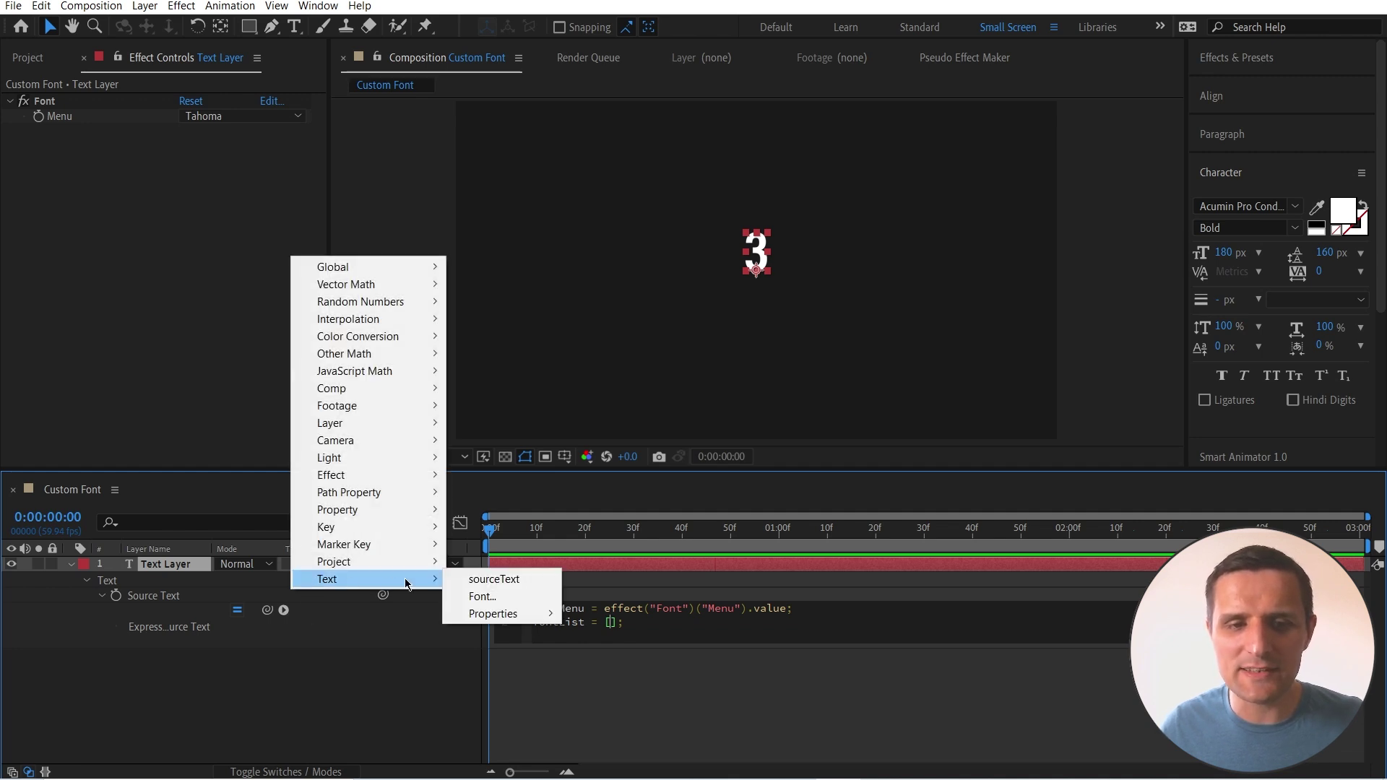
left_click(494, 604)
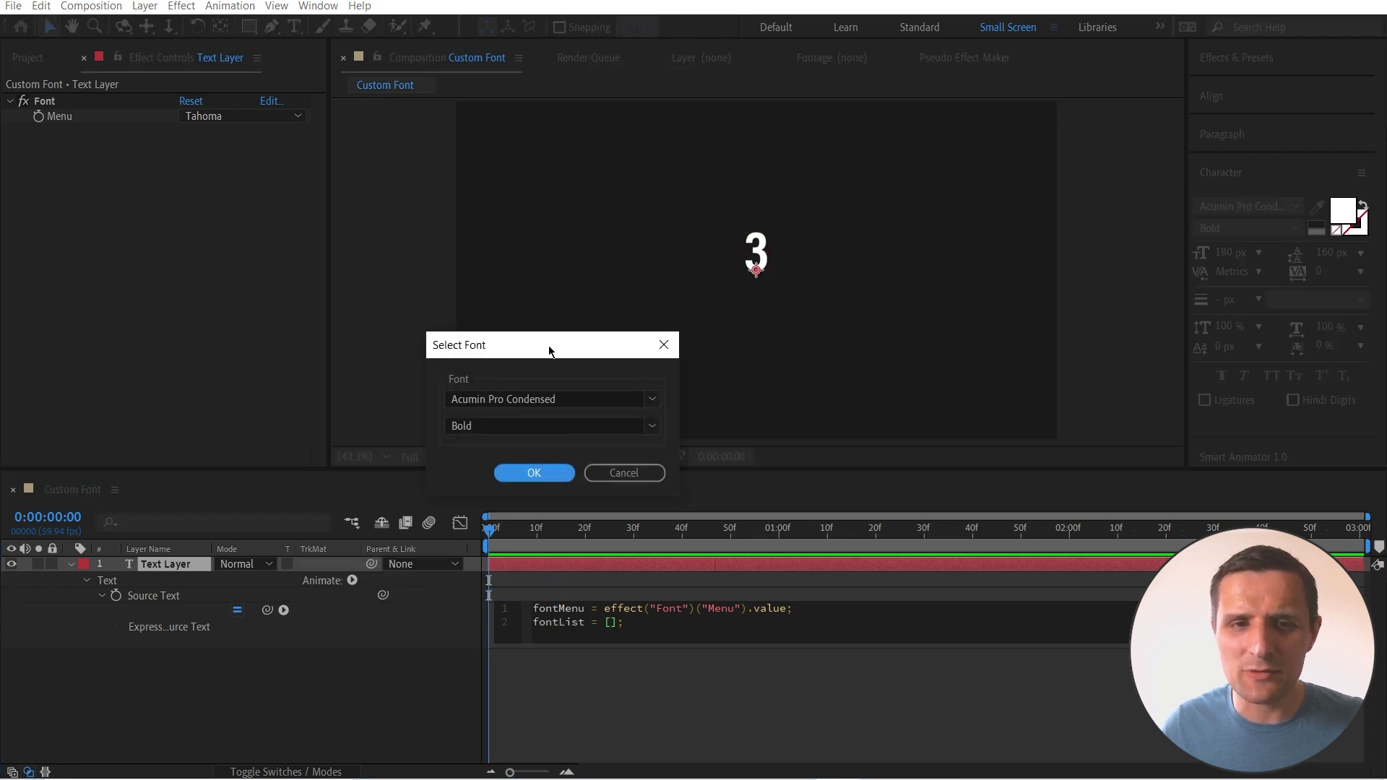
left_click_drag(551, 353, 394, 355)
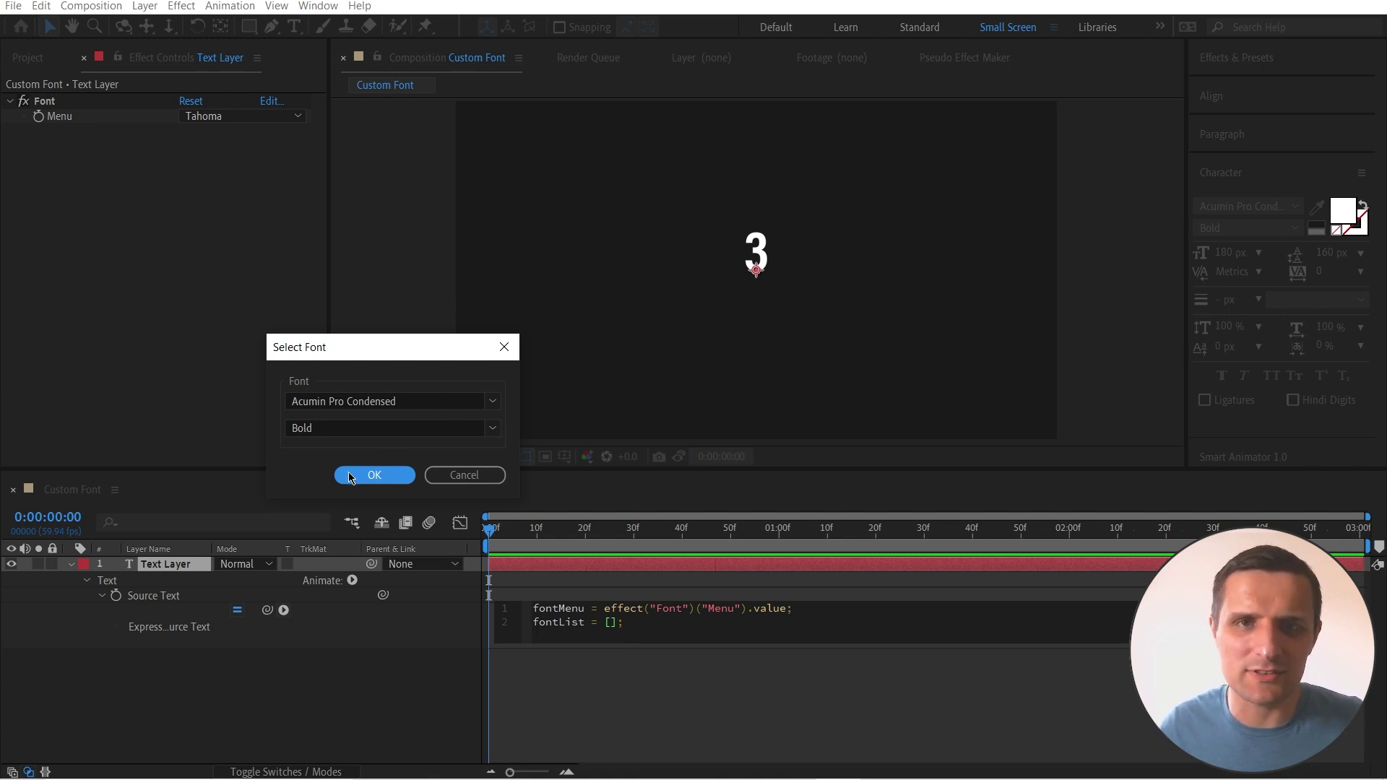
left_click(406, 401)
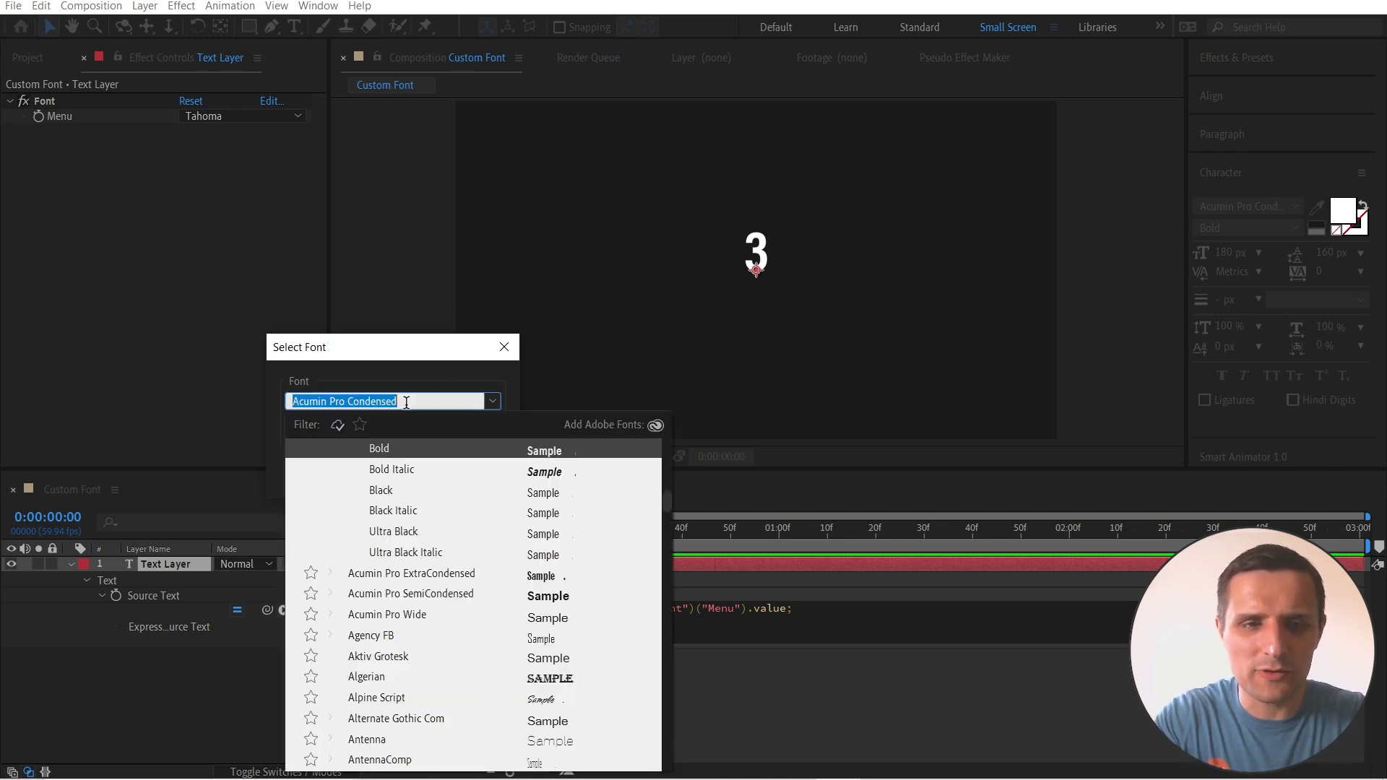
type("impact")
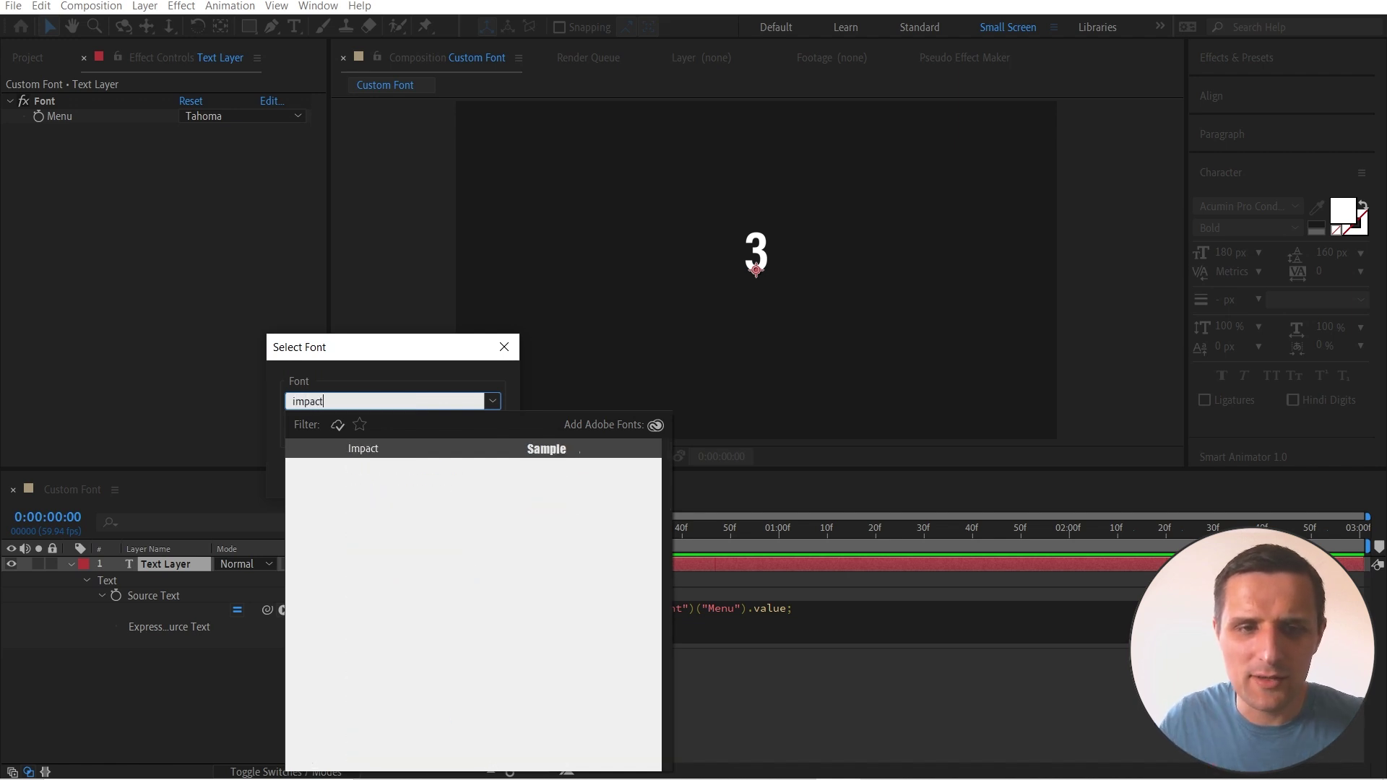
left_click(388, 452)
left_click(396, 475)
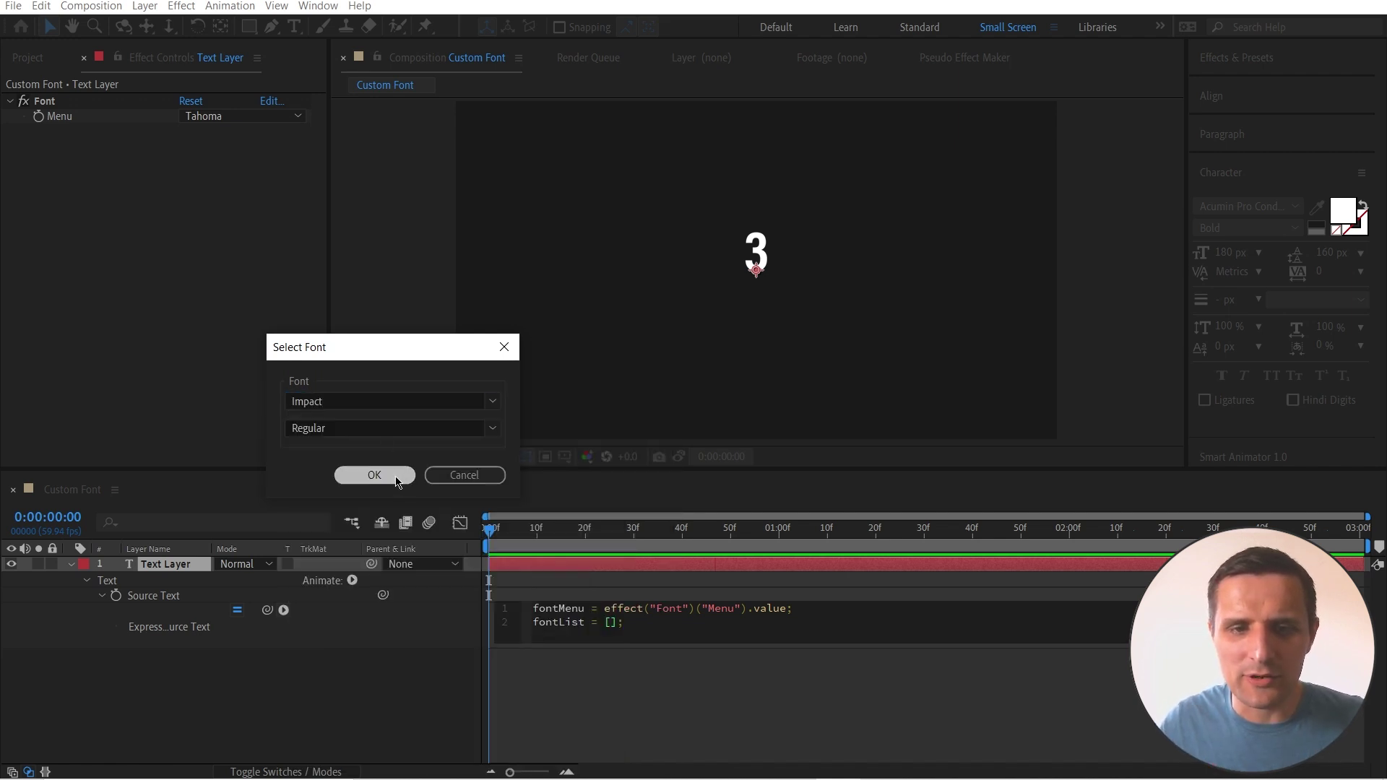
left_click_drag(612, 630, 671, 629)
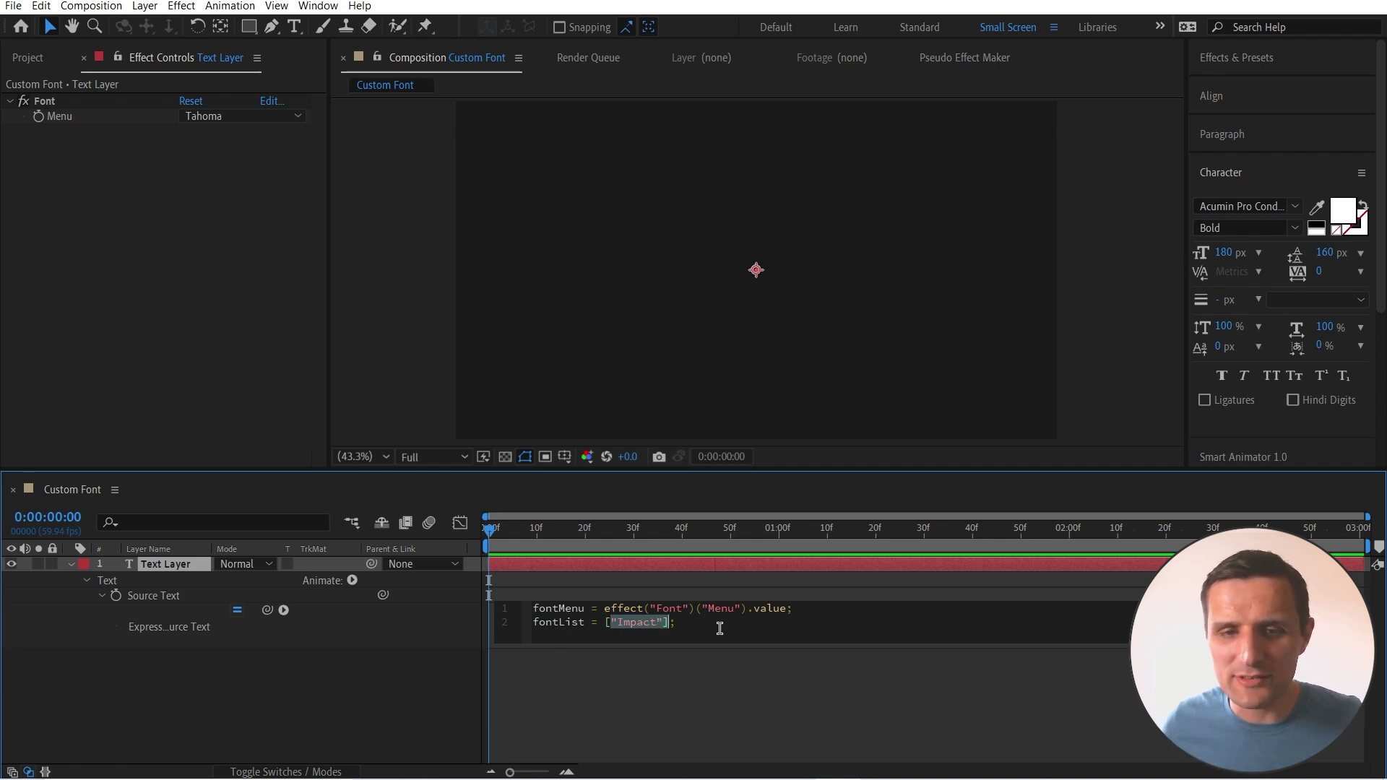